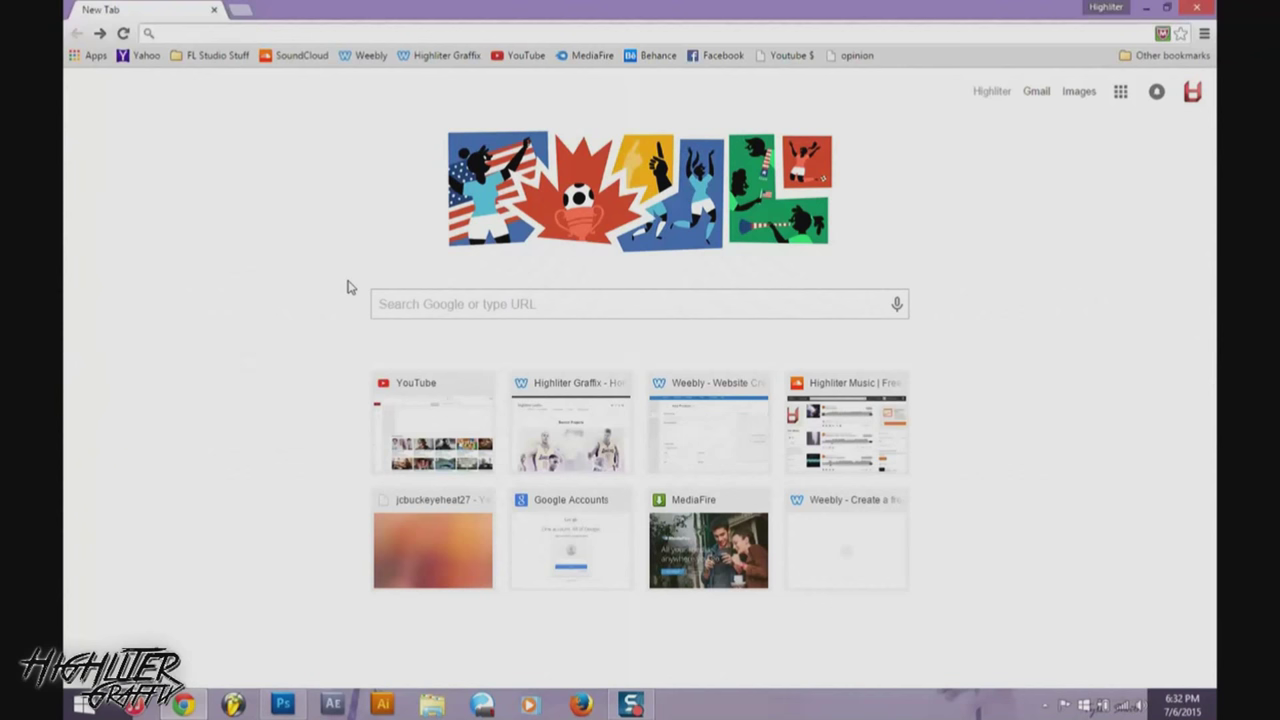
# Search Google Images for "kemba walker" and narrow the results to the Hornets category.
pyautogui.click(192, 32)
pyautogui.write('kemba walker')
pyautogui.press('Return')
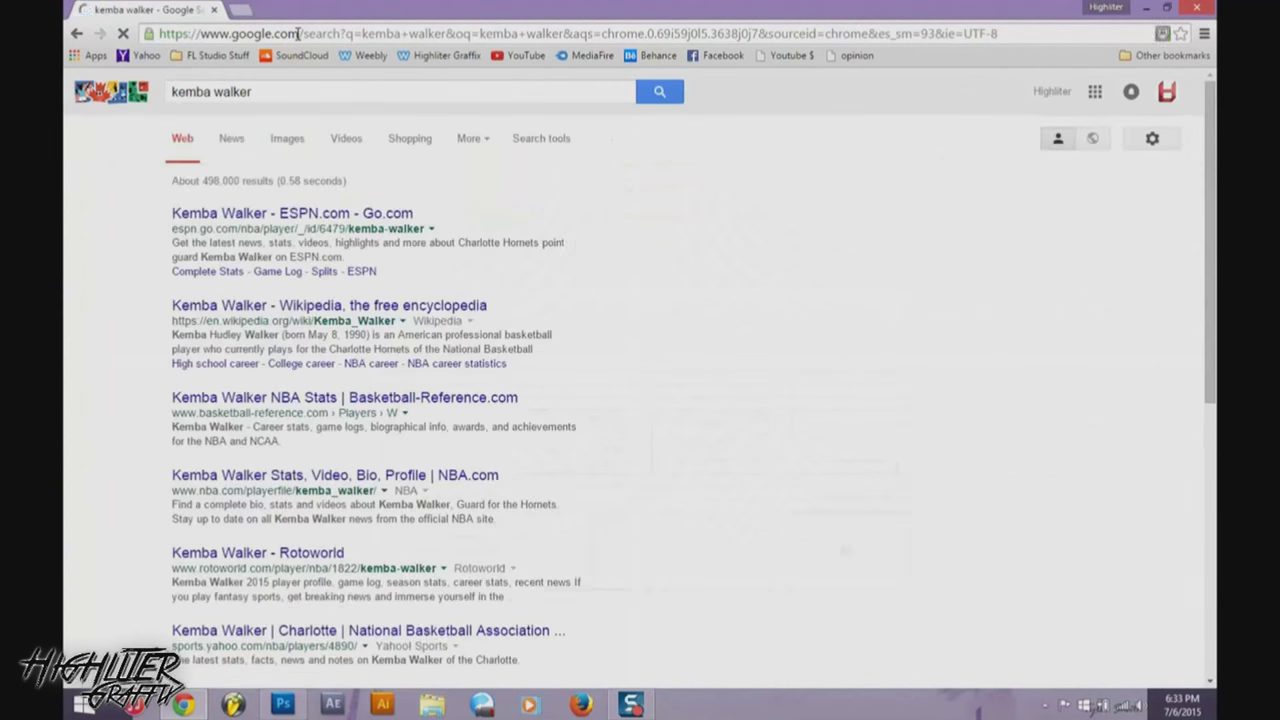
pyautogui.click(286, 140)
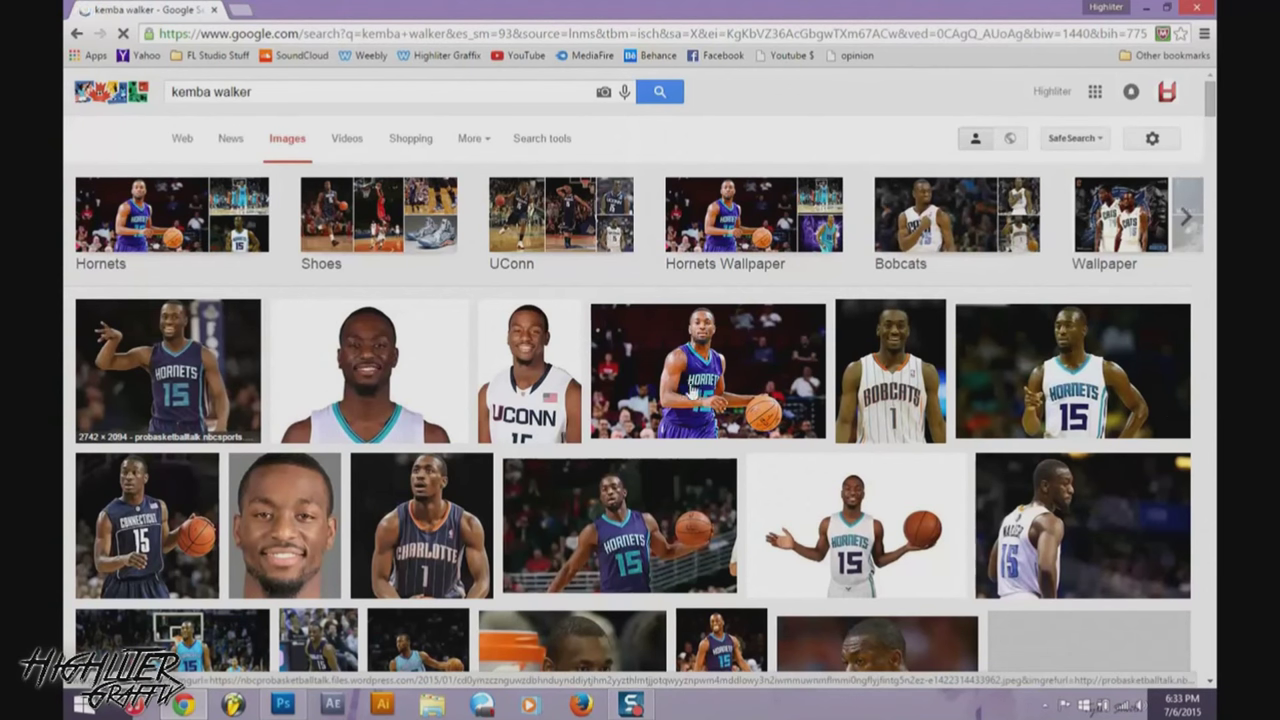
pyautogui.click(176, 258)
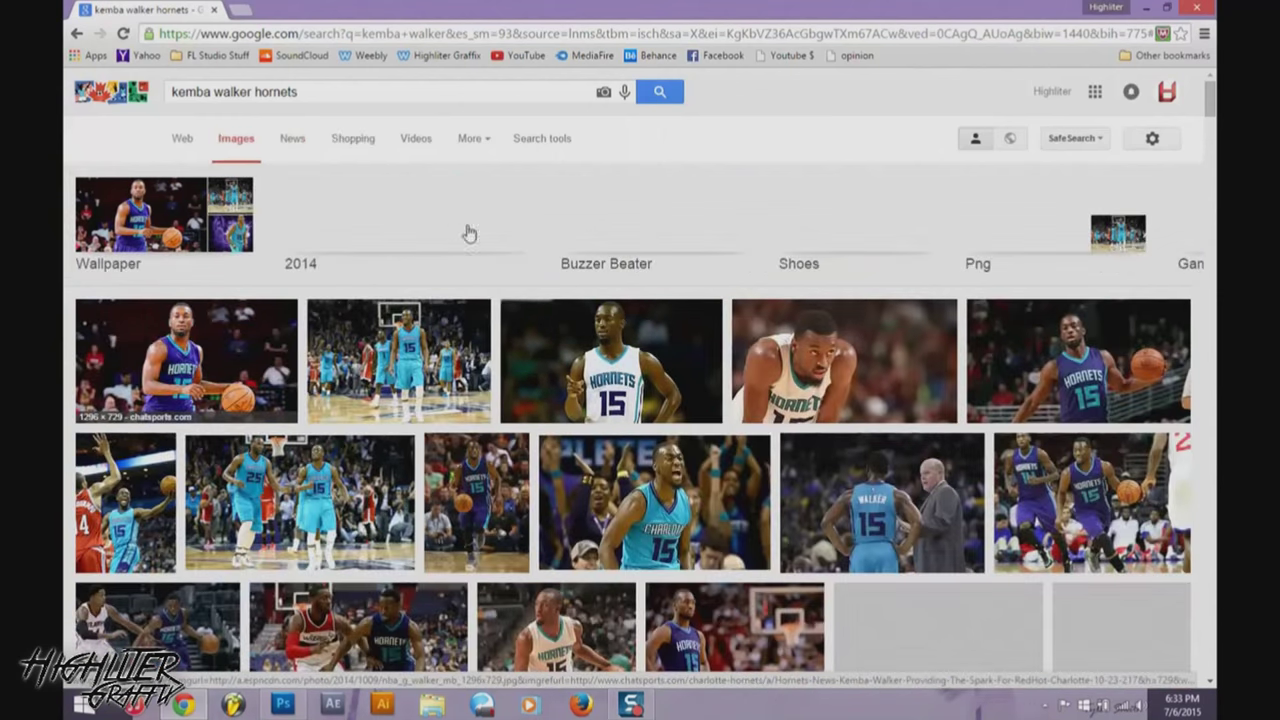
# Filter the image results by size to those larger than 2 MP (1600×1200).
pyautogui.click(557, 139)
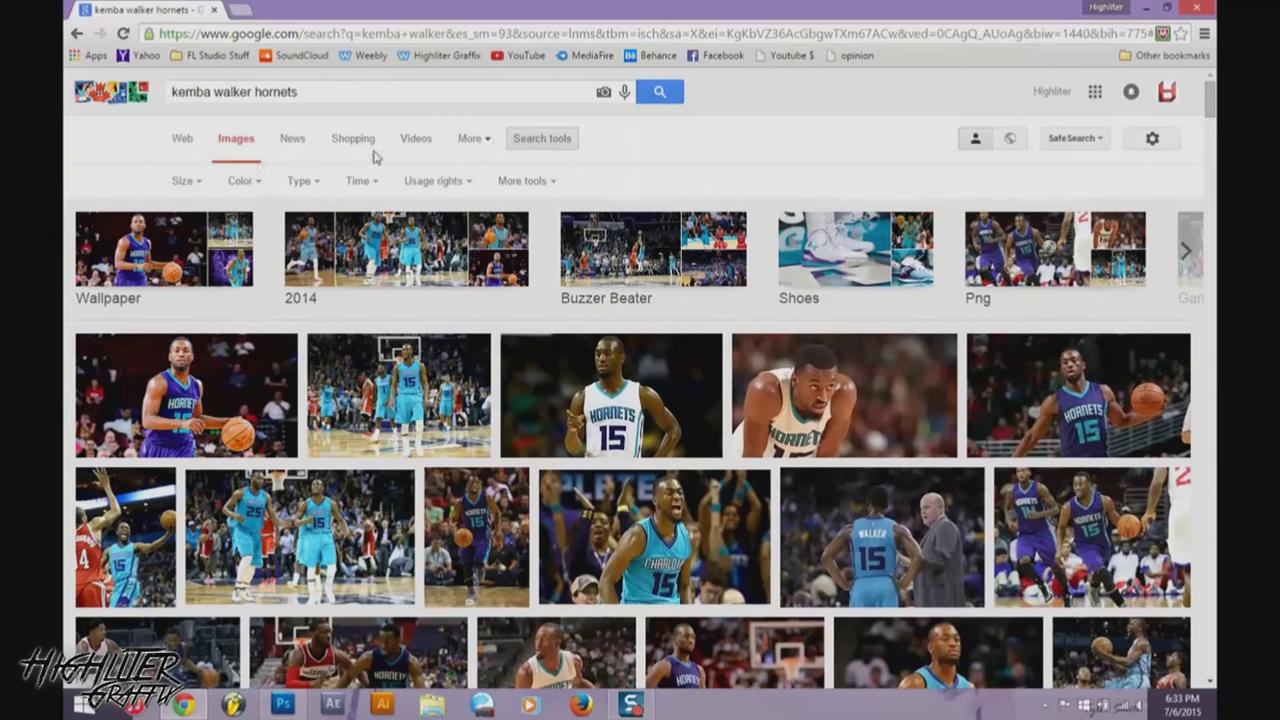
pyautogui.click(183, 180)
pyautogui.moveTo(208, 302)
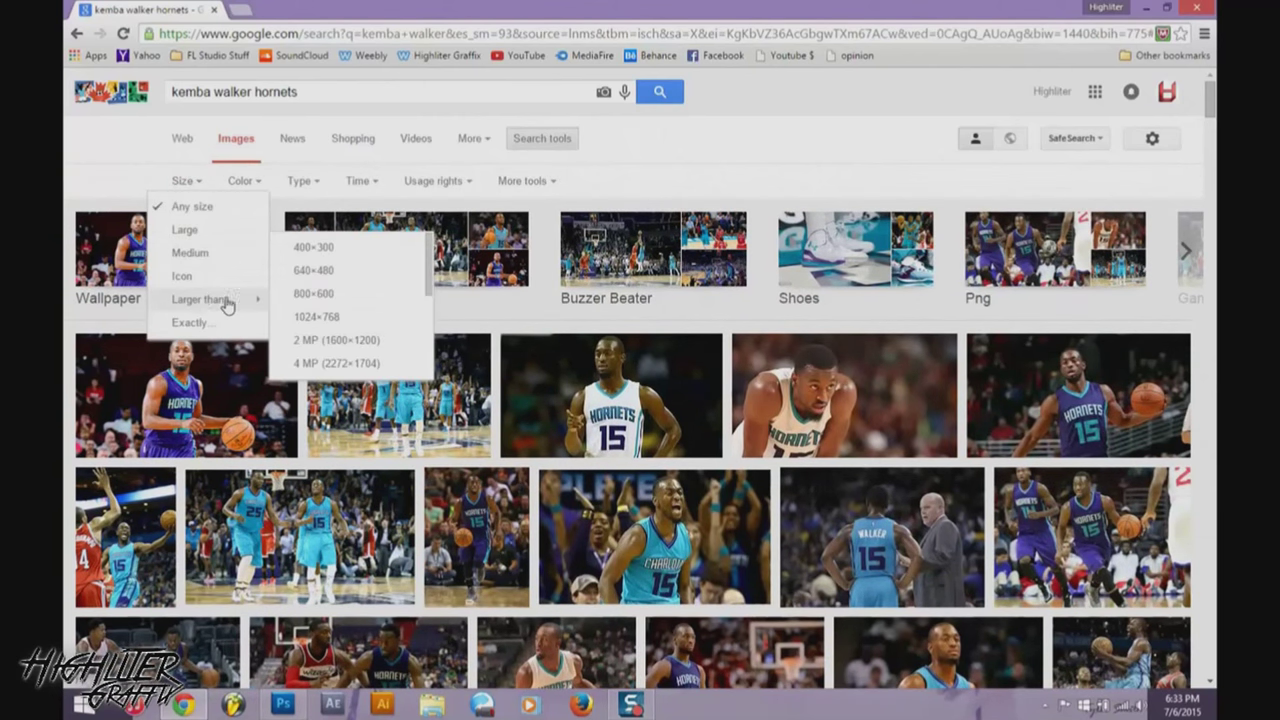
pyautogui.click(311, 343)
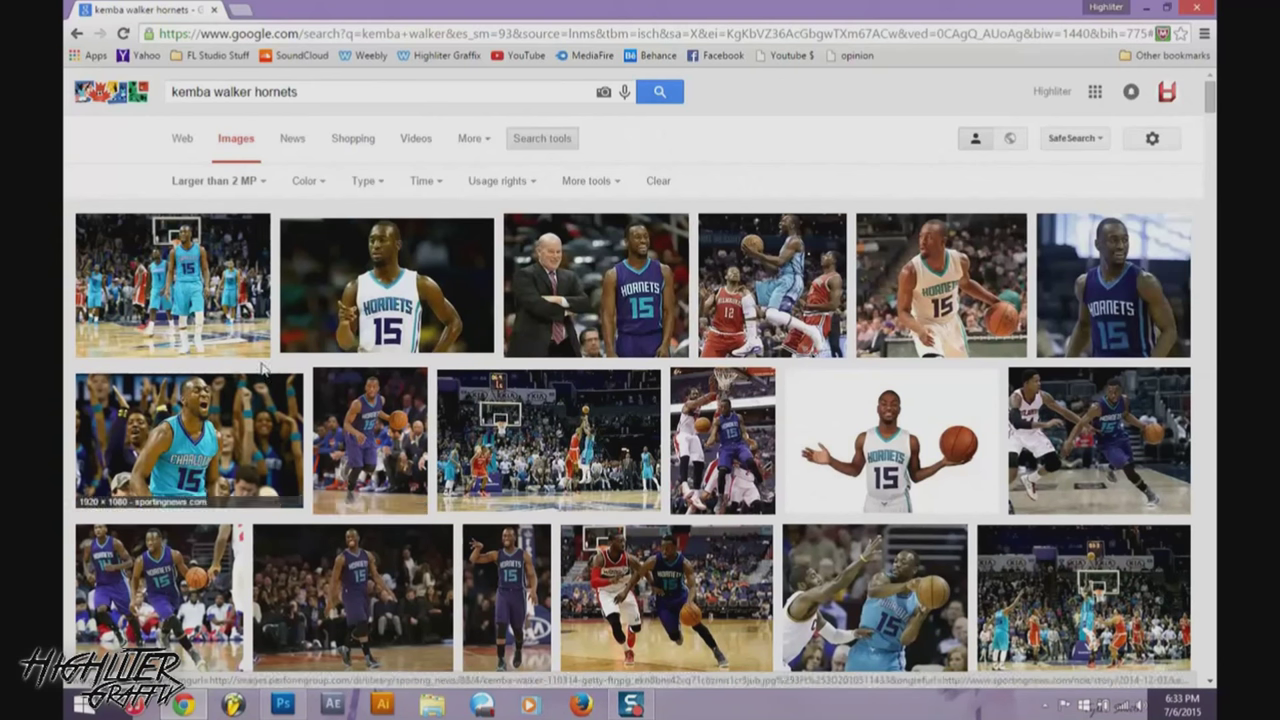
# Save the first result, the player walking across the court in a teal jersey, as JPEG image "Kemba Walker" in HQ Downloads.
pyautogui.click(172, 285)
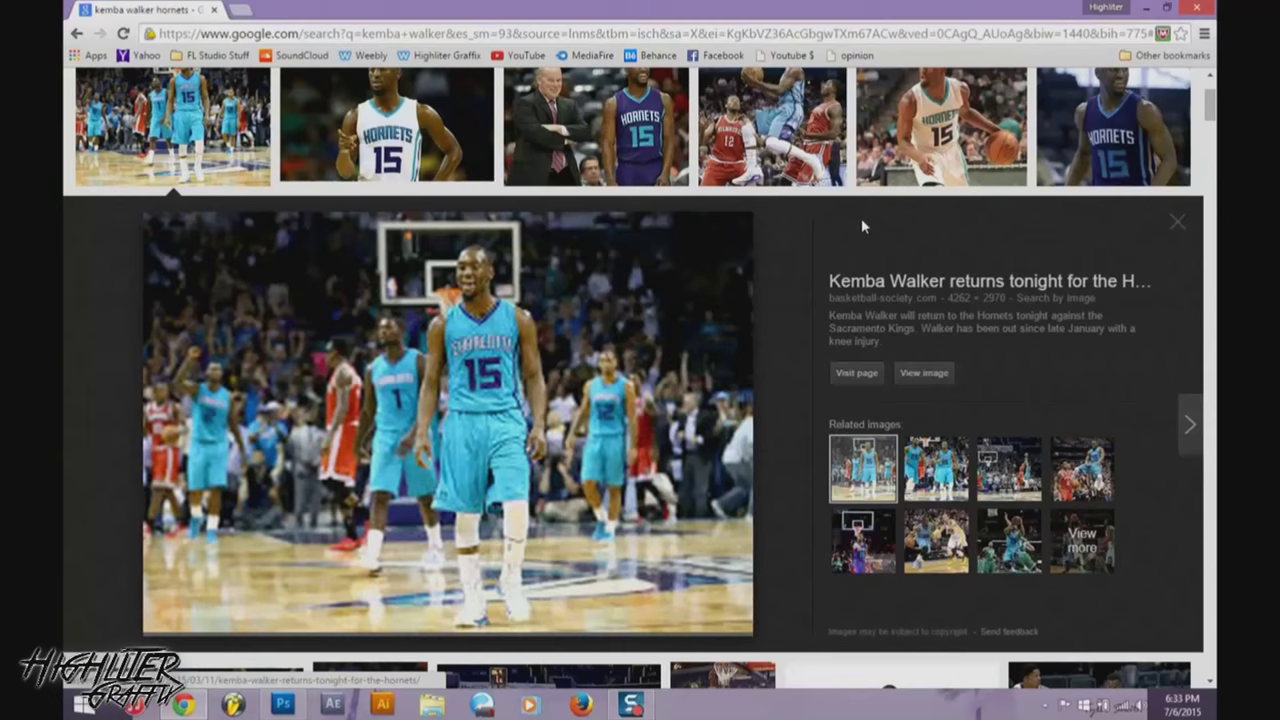
pyautogui.rightClick(490, 388)
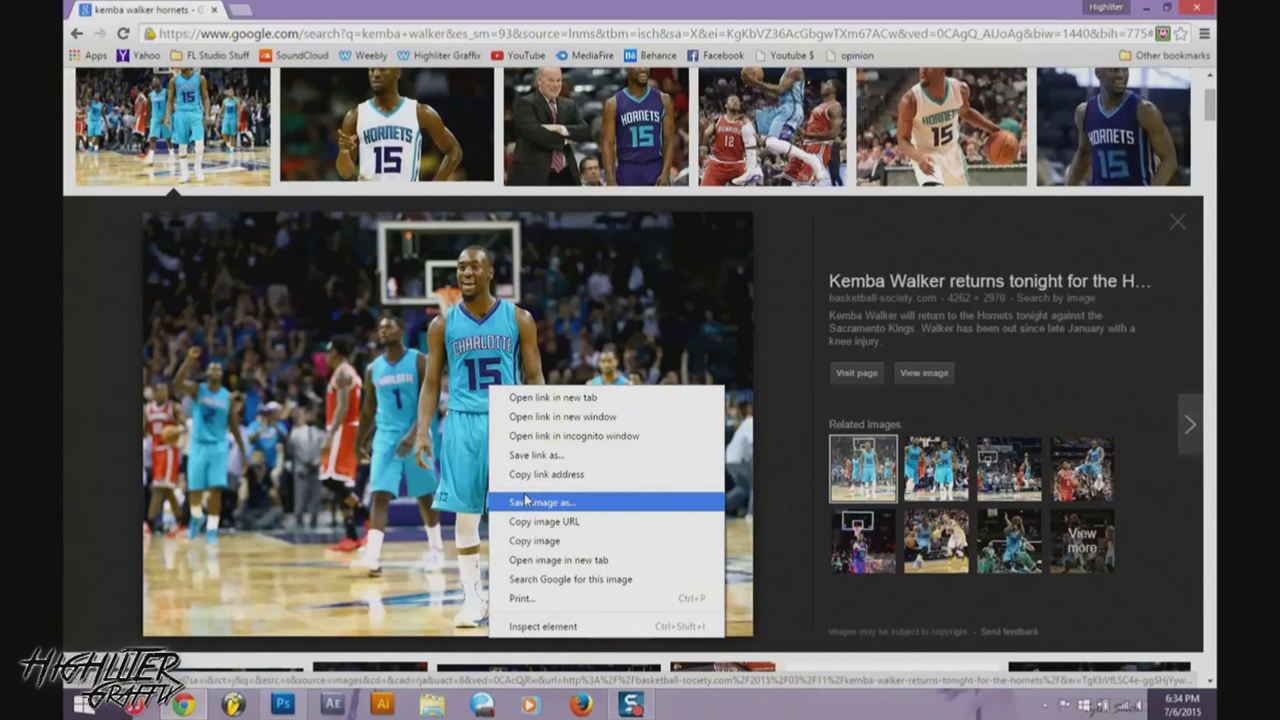
pyautogui.click(525, 500)
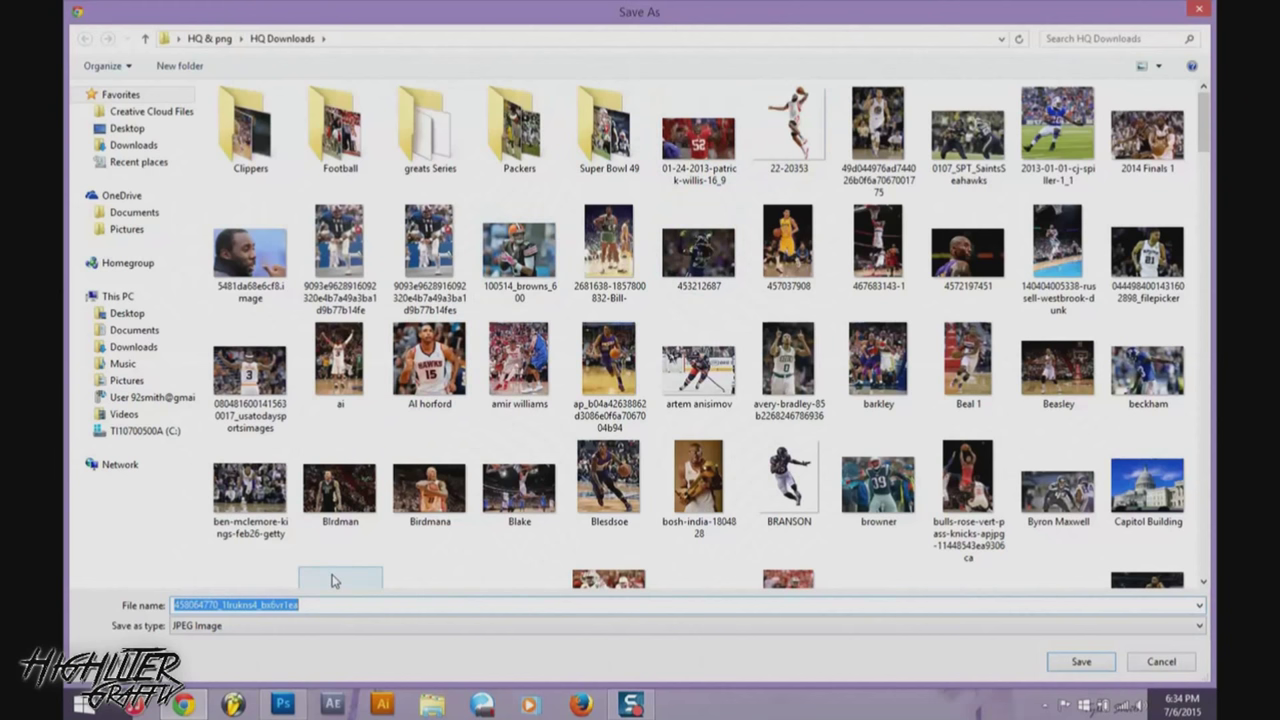
pyautogui.write('Kemba Walker')
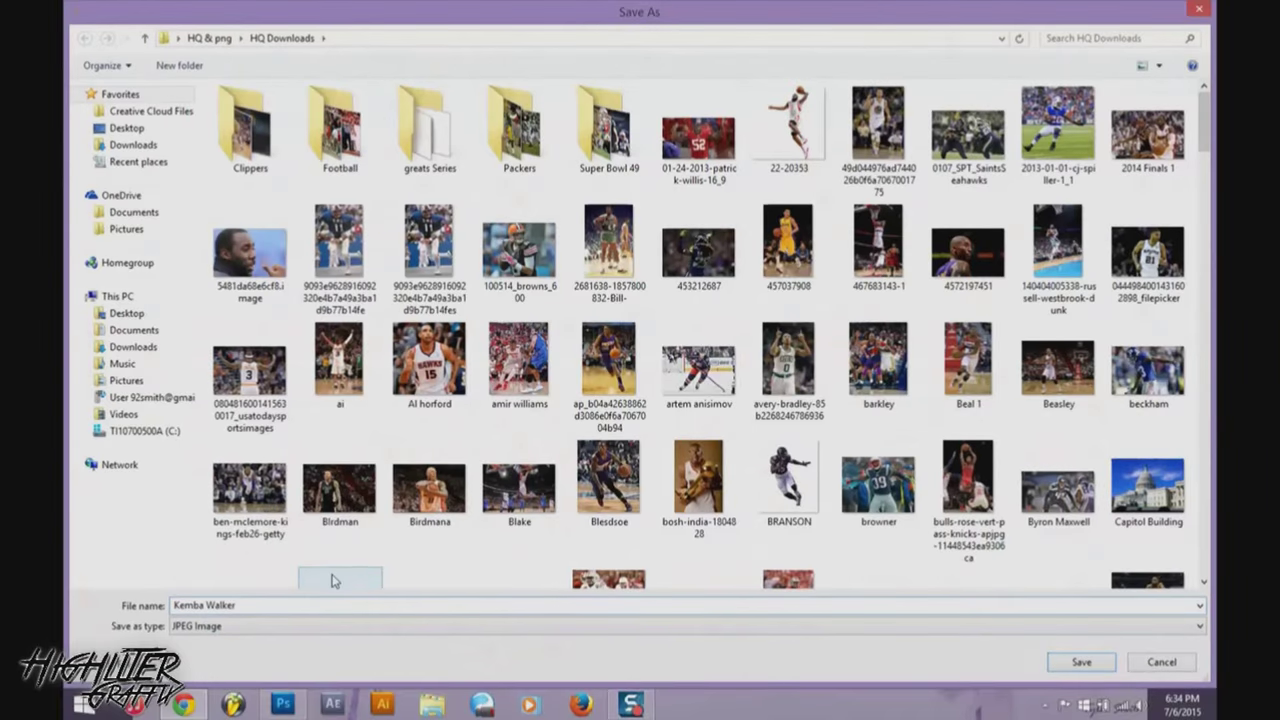
pyautogui.press('Return')
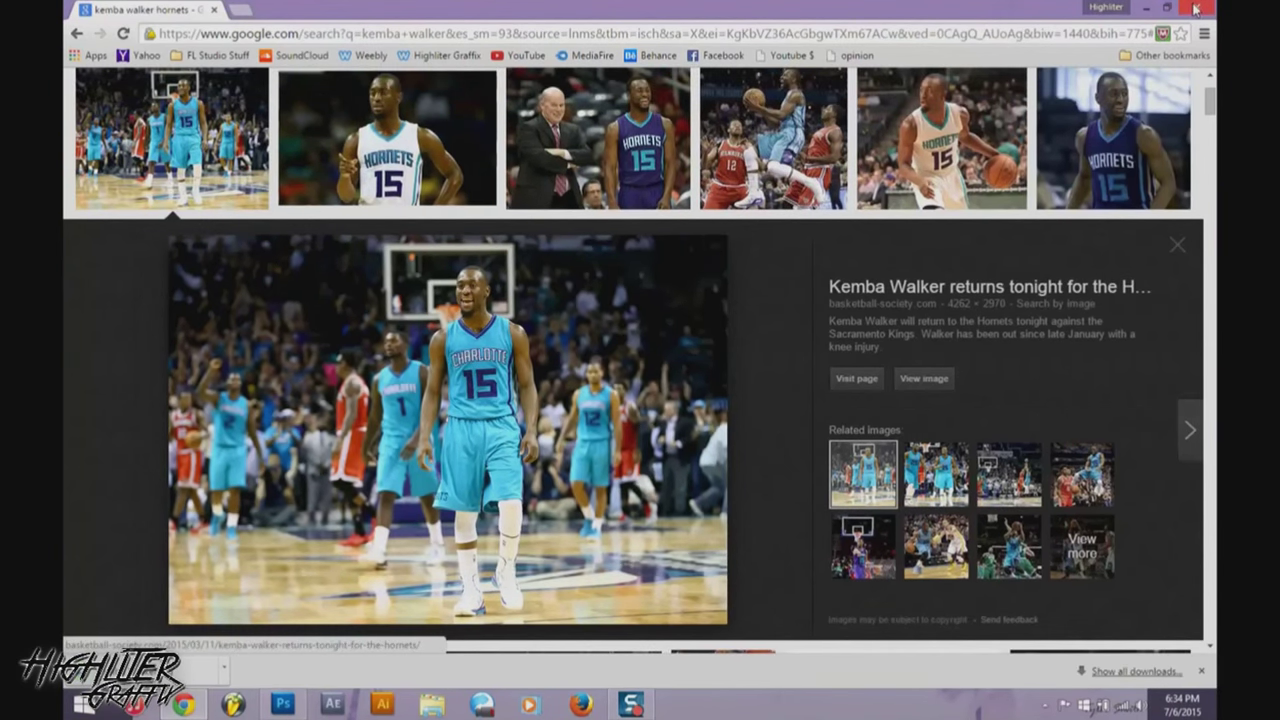
# Close the browser and open Kemba Walker.jpg from the HQ Downloads folder in Photoshop.
pyautogui.click(1195, 10)
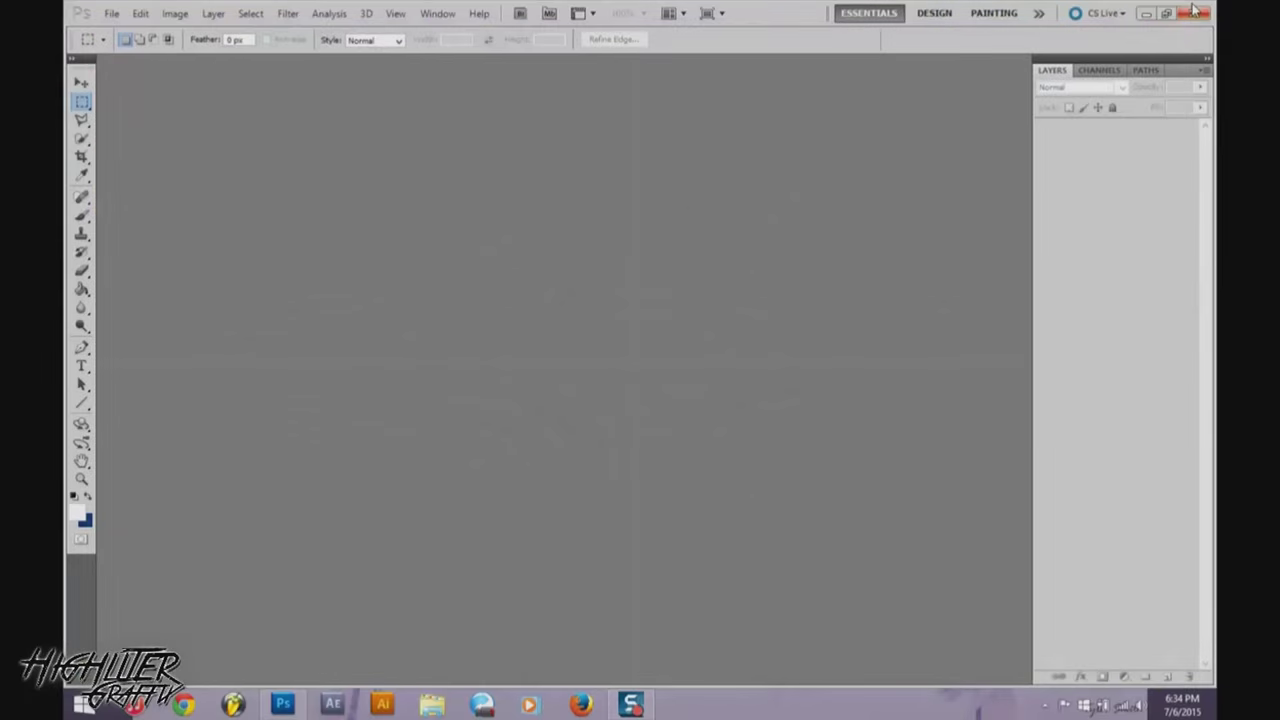
pyautogui.click(112, 14)
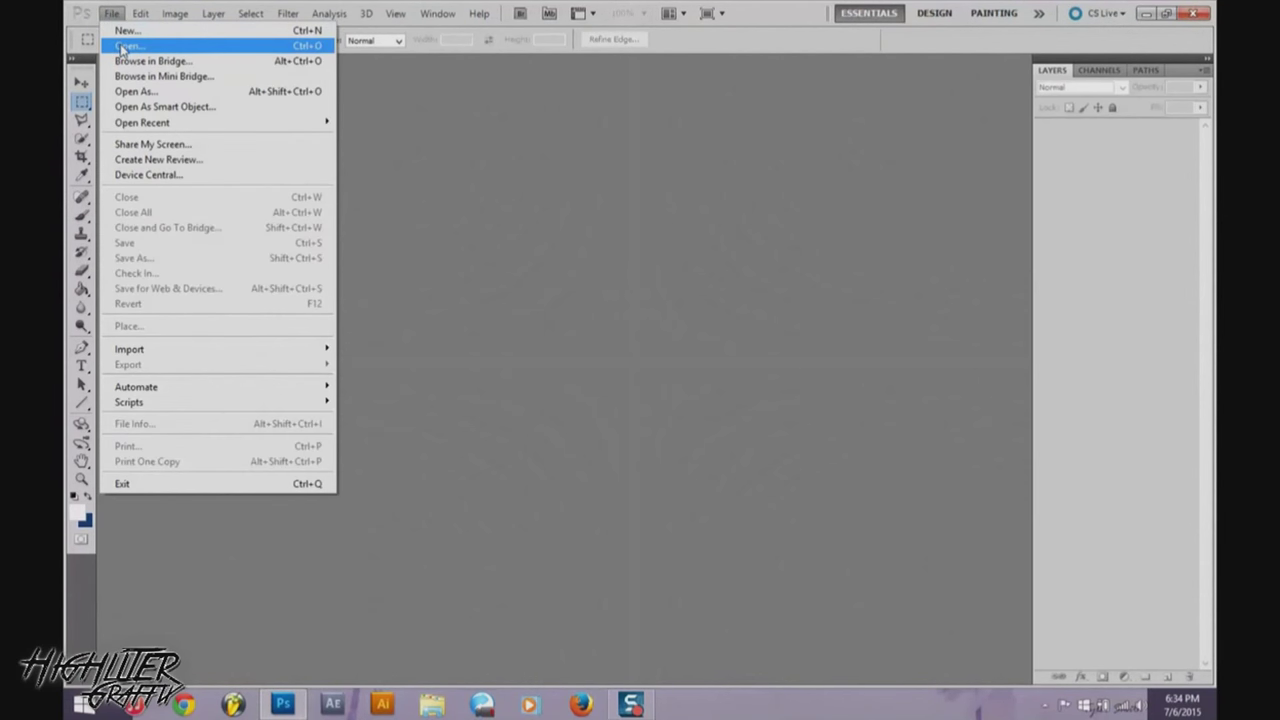
pyautogui.click(122, 47)
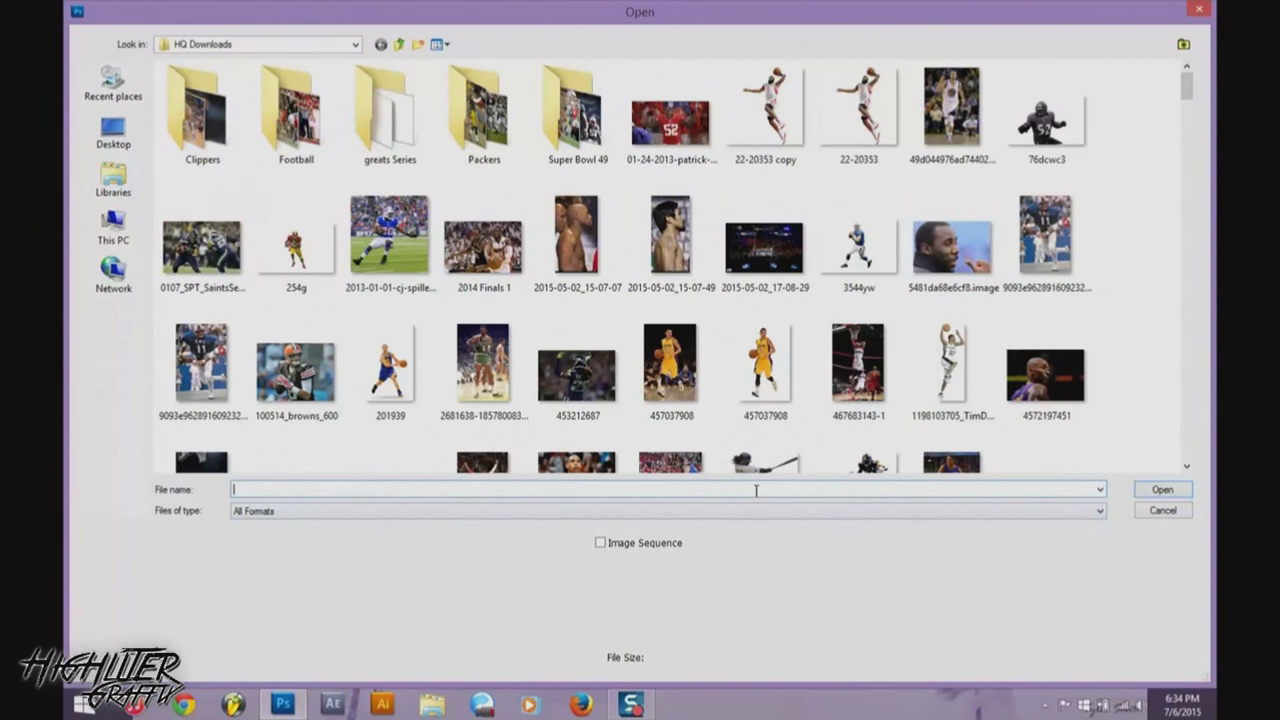
pyautogui.write('emba')
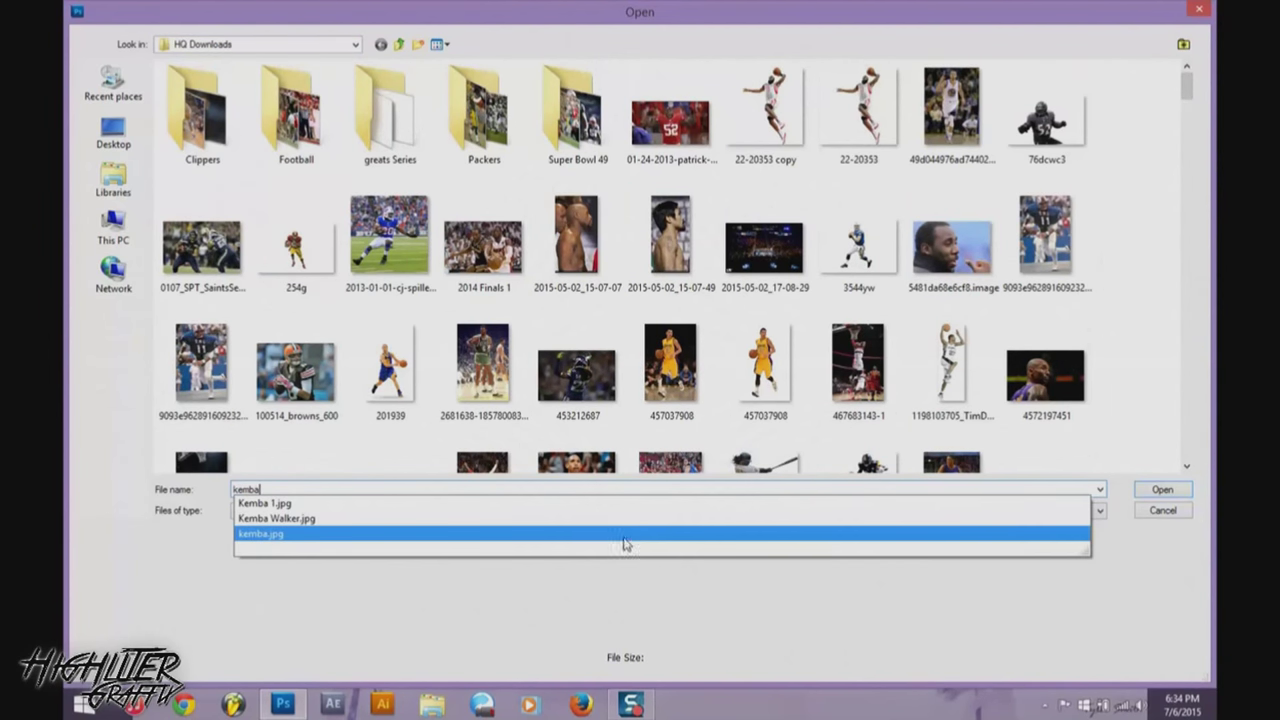
pyautogui.click(580, 518)
pyautogui.click(1163, 493)
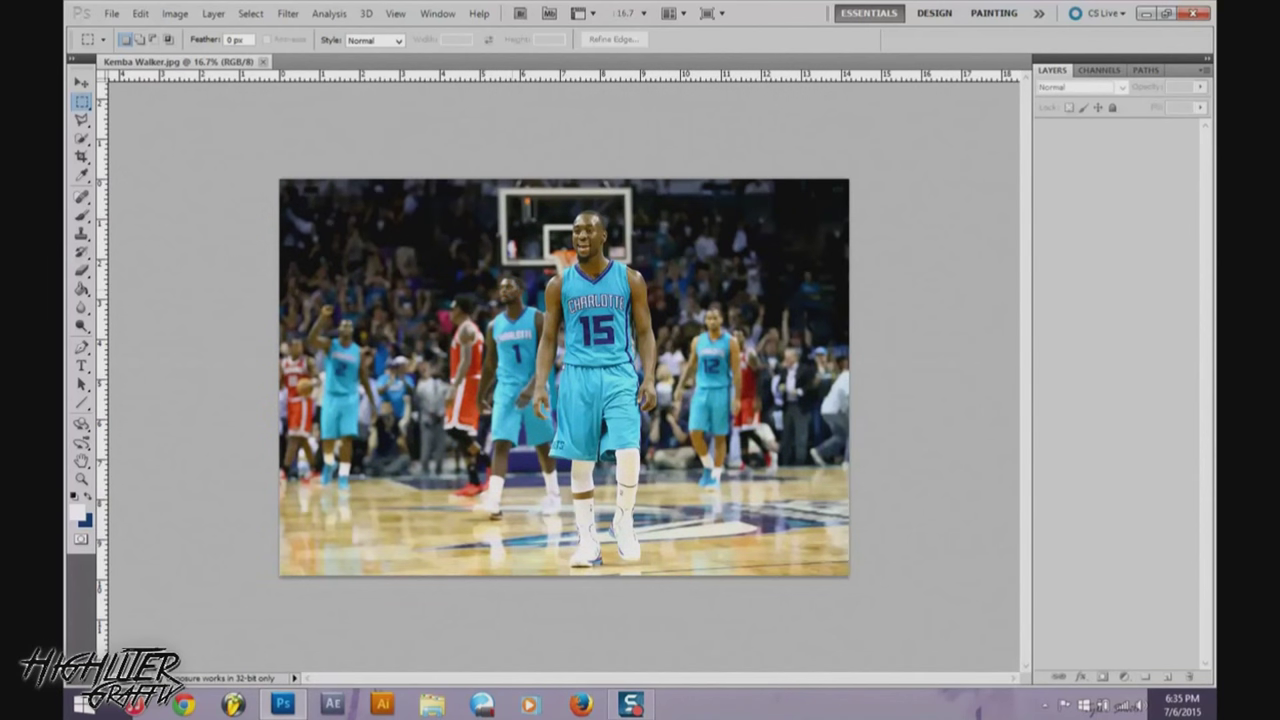
pyautogui.press('z')
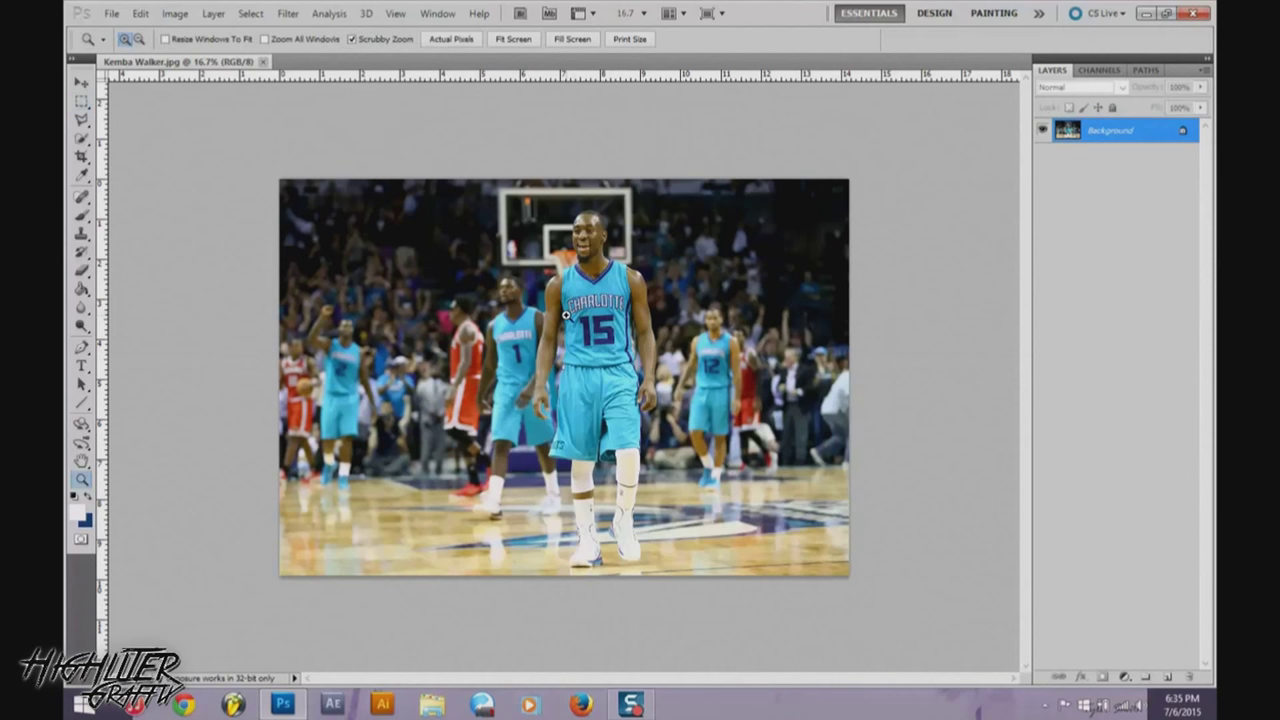
pyautogui.click(566, 316)
pyautogui.rightClick(572, 320)
pyautogui.click(578, 330)
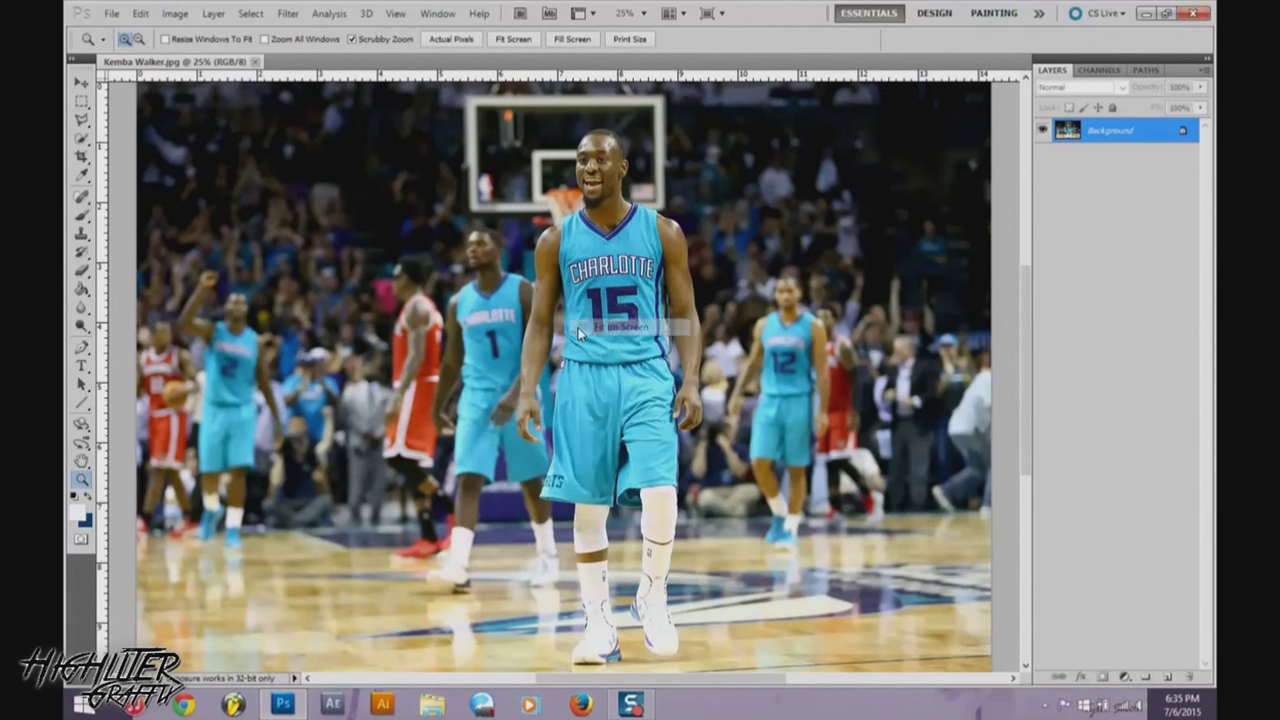
pyautogui.press('v')
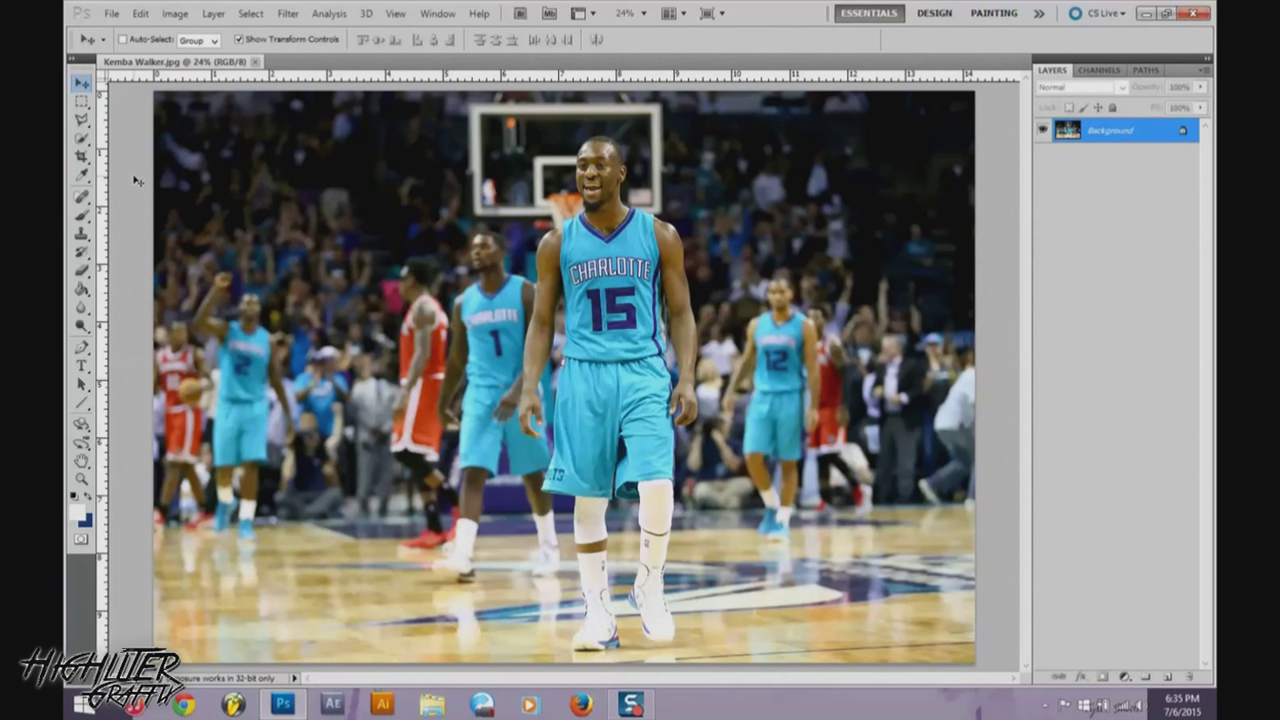
# Start a new document using the 3600 px X 2560 px preset.
pyautogui.click(111, 14)
pyautogui.click(117, 32)
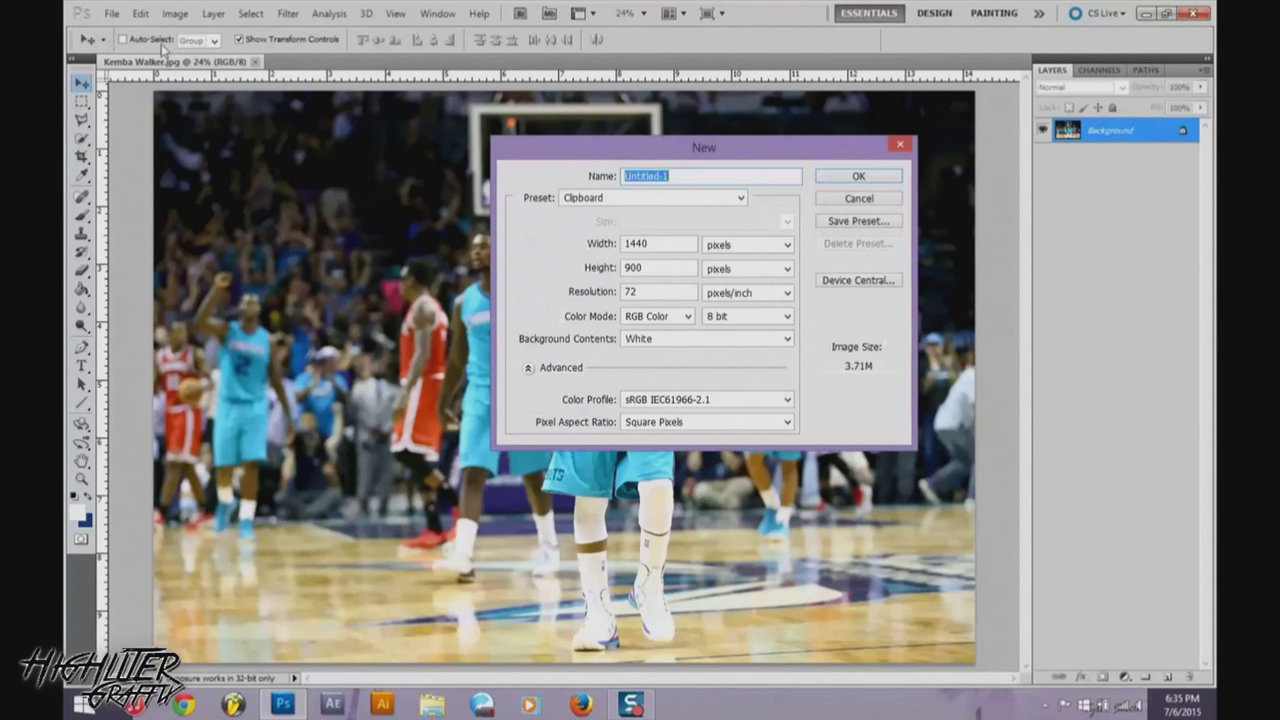
pyautogui.click(695, 199)
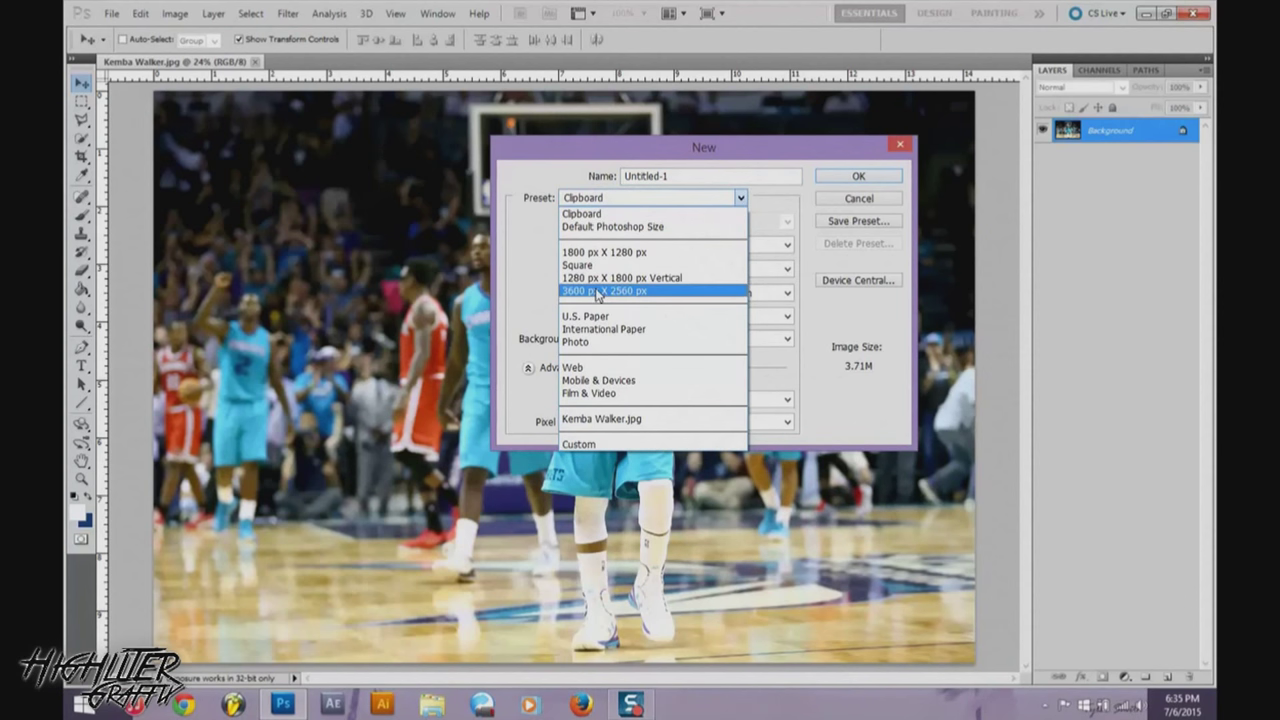
pyautogui.click(598, 291)
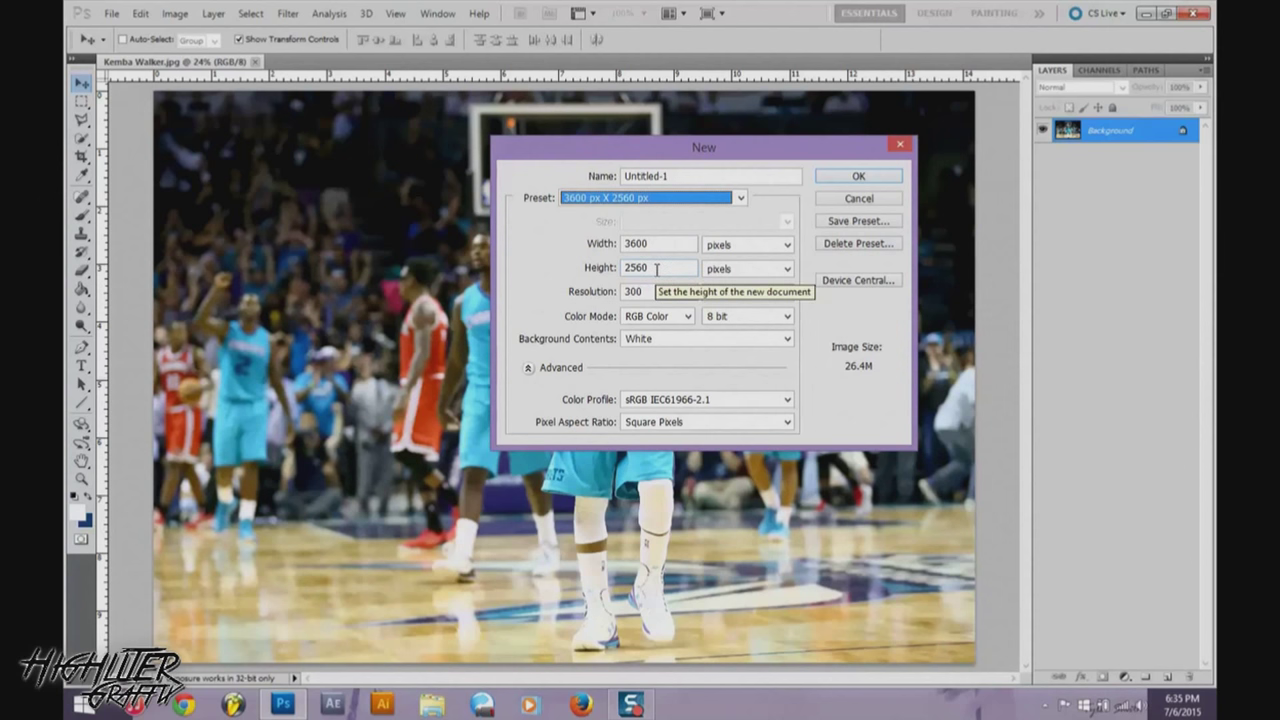
# Try the 1800 px X 1280 px preset for the new document and switch back to 3600 px X 2560 px.
pyautogui.hotkey('shift', 'Tab')
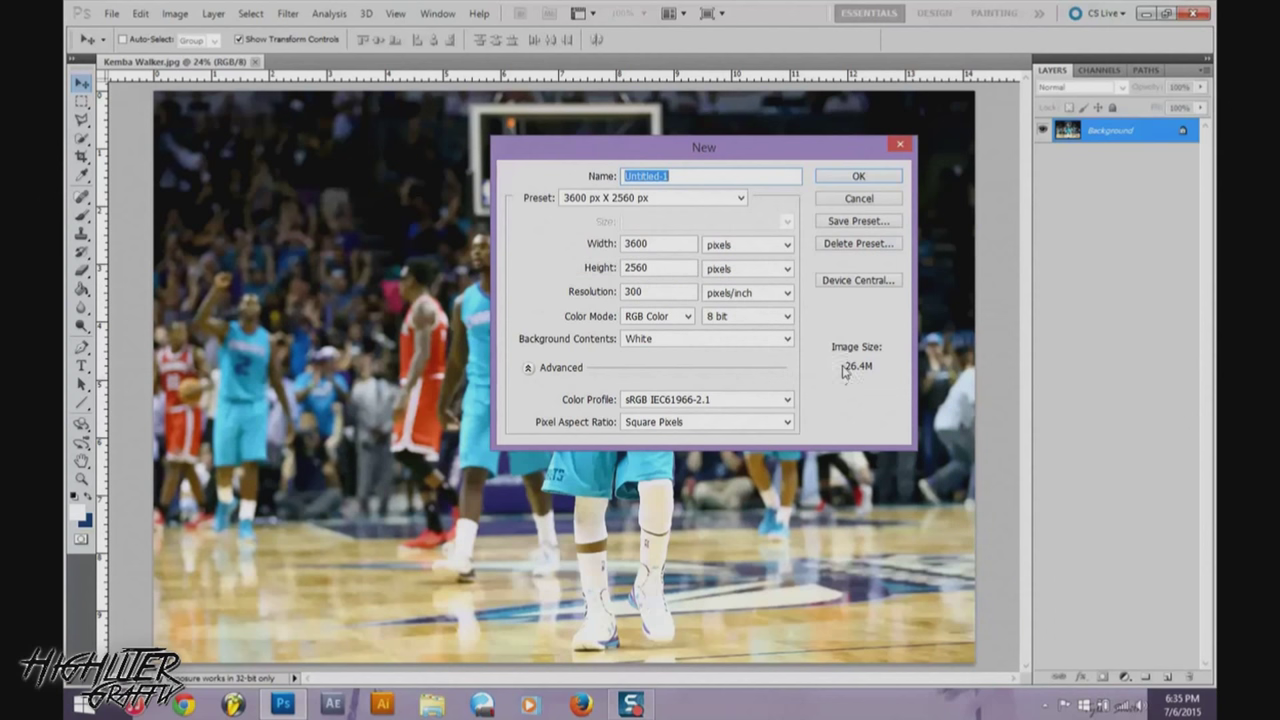
pyautogui.click(740, 199)
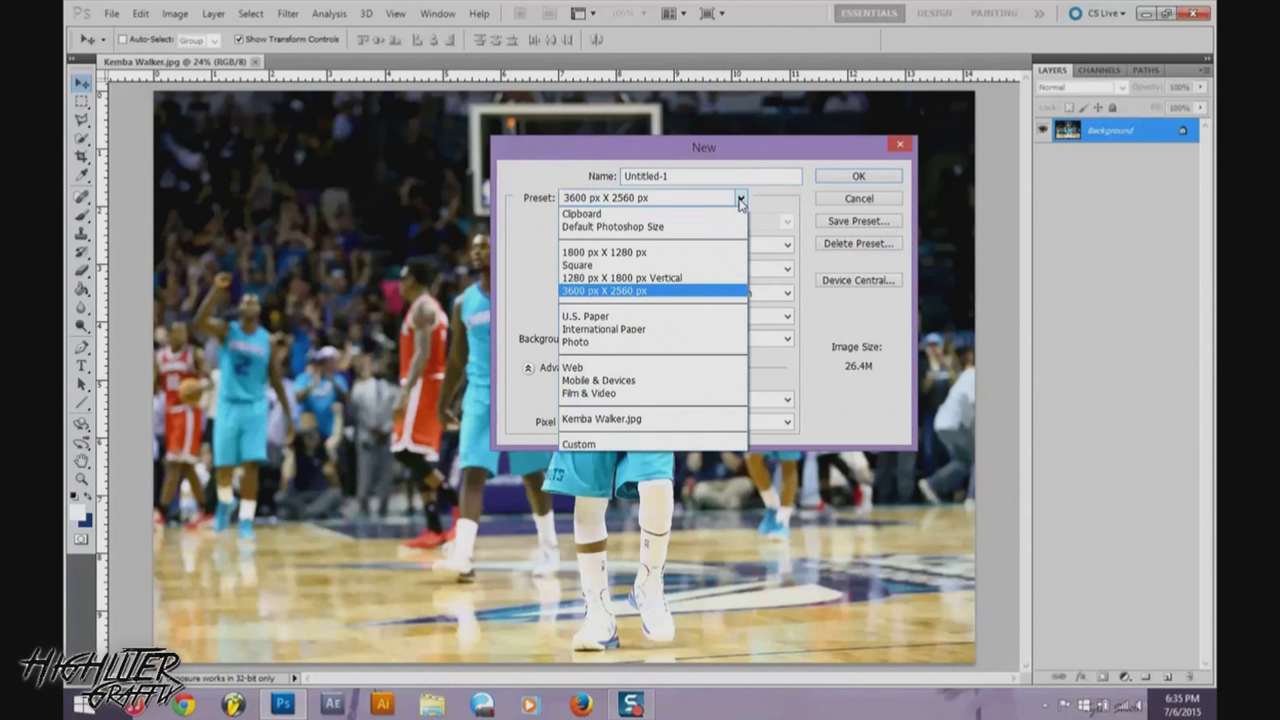
pyautogui.click(608, 252)
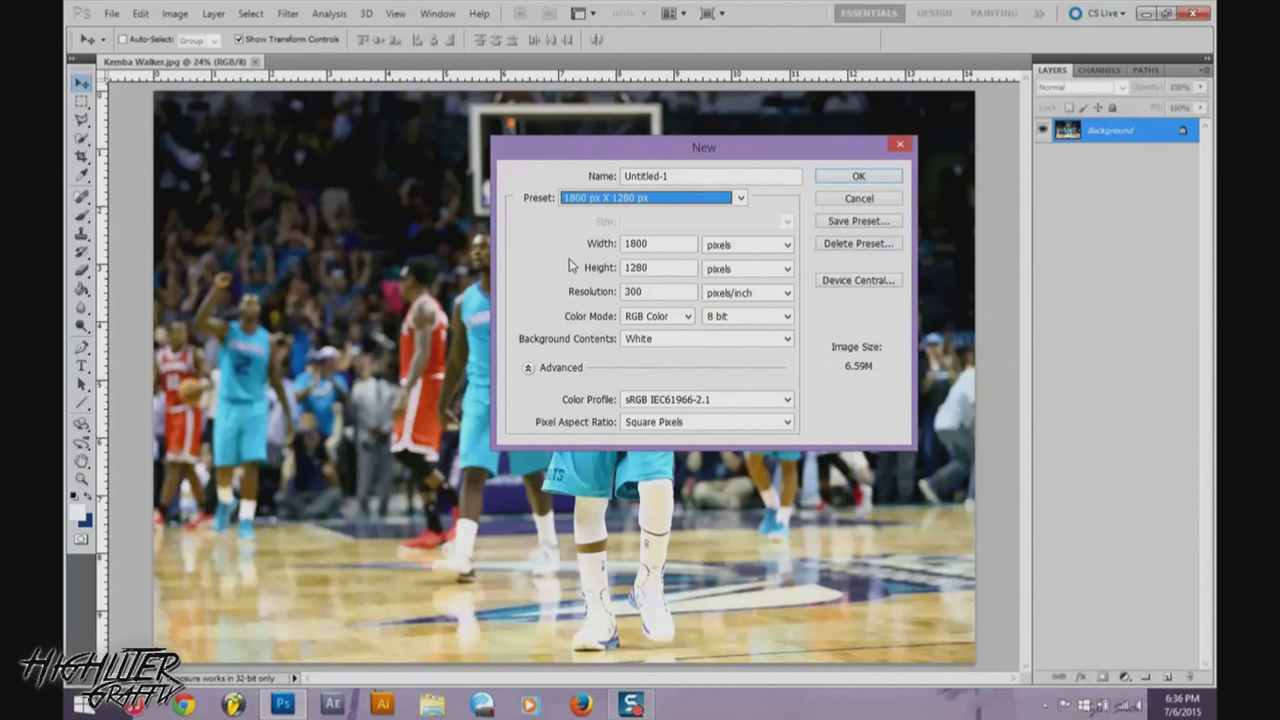
pyautogui.click(740, 198)
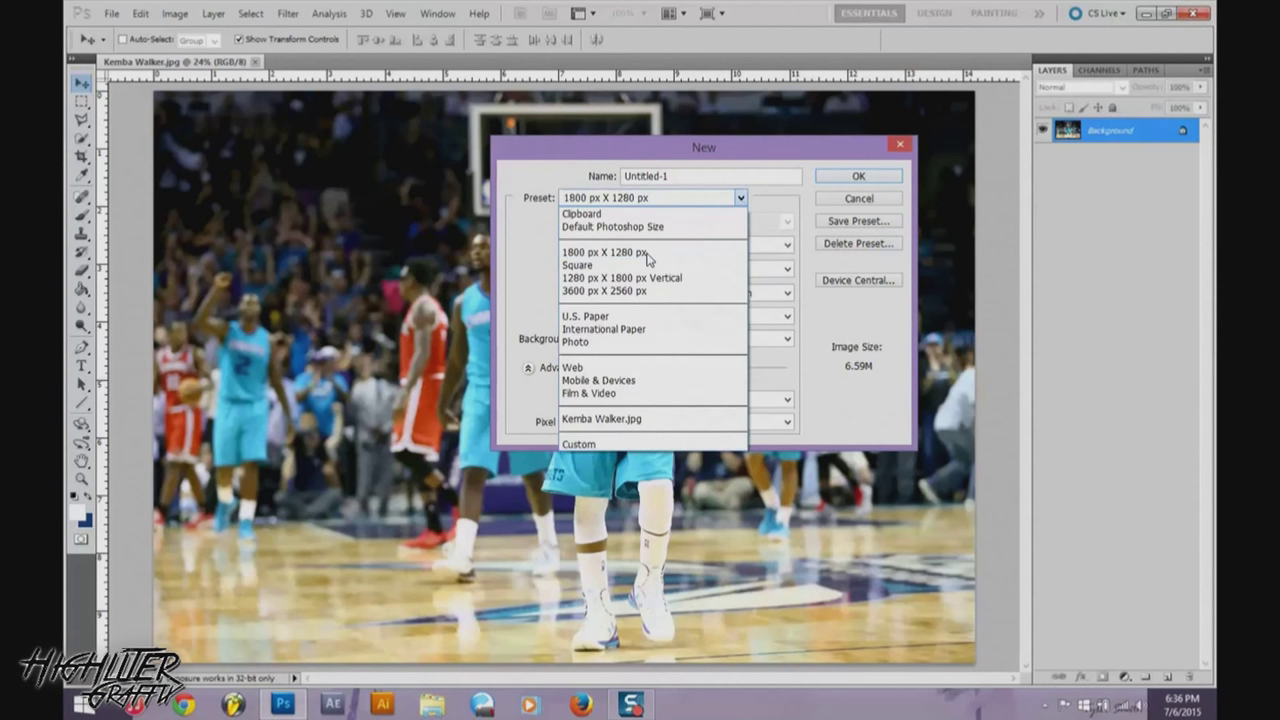
pyautogui.click(622, 290)
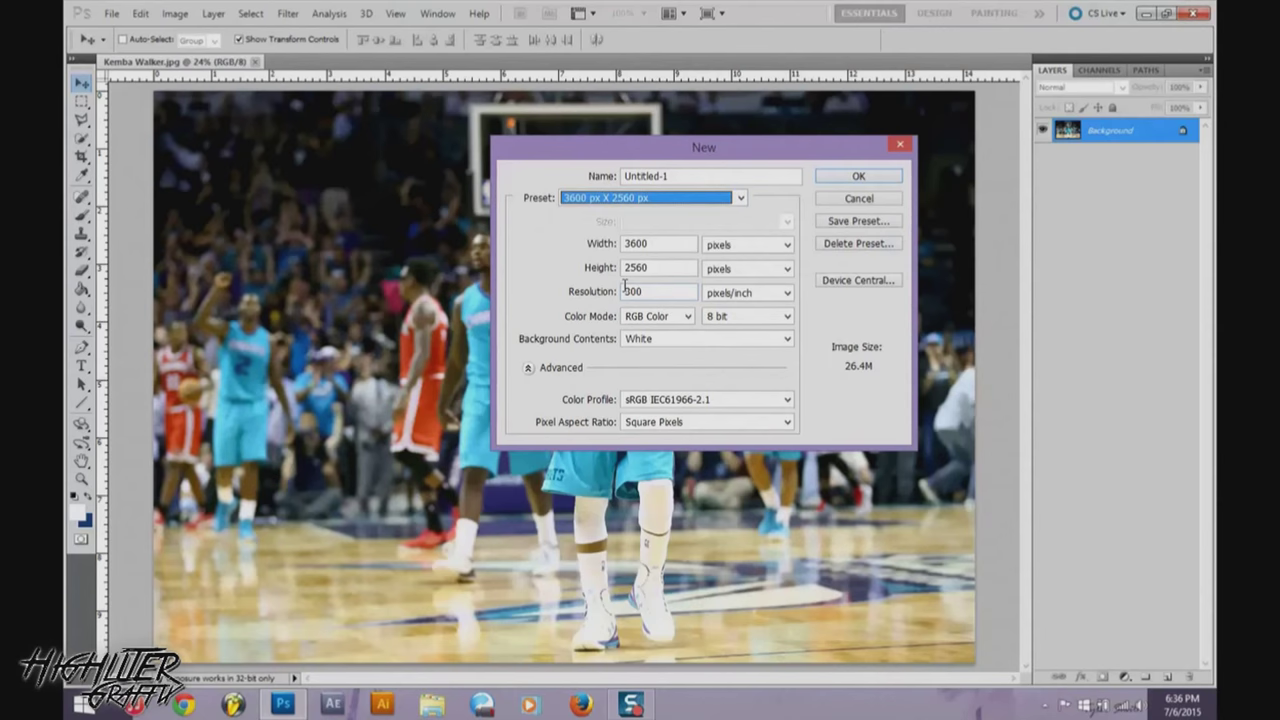
# Set the new document's background contents to Transparent and create it.
pyautogui.click(671, 342)
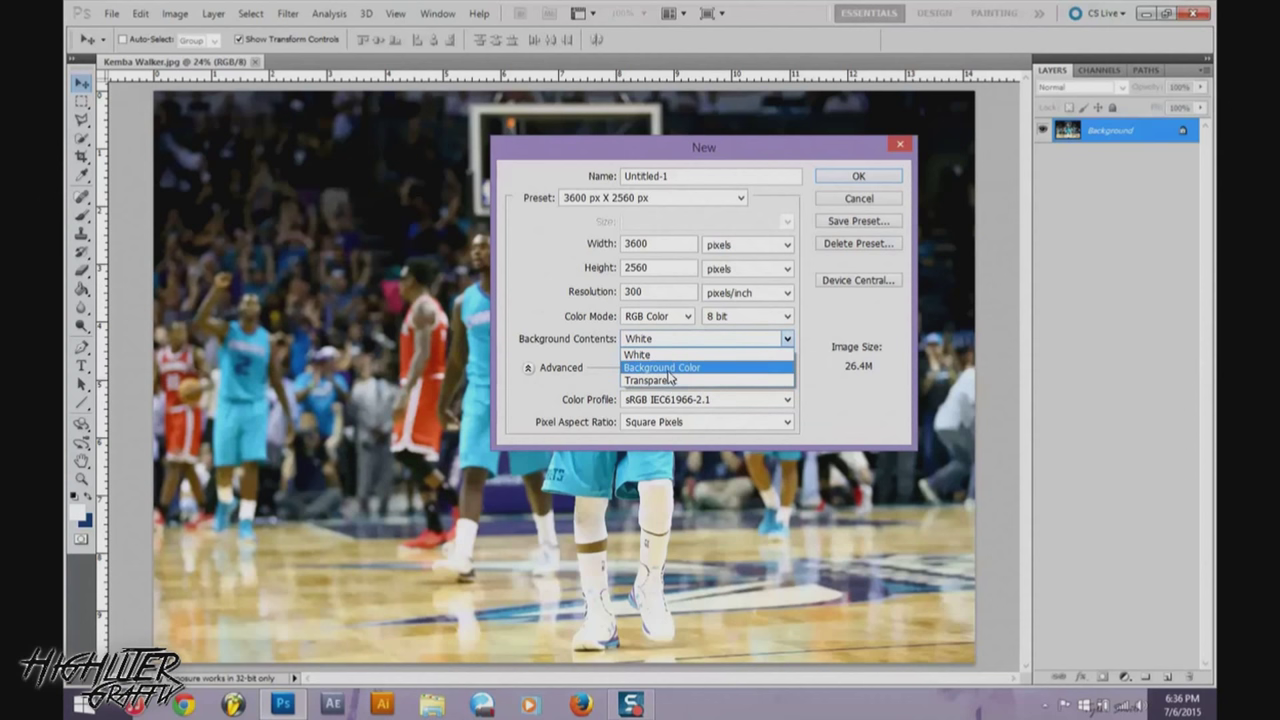
pyautogui.click(667, 380)
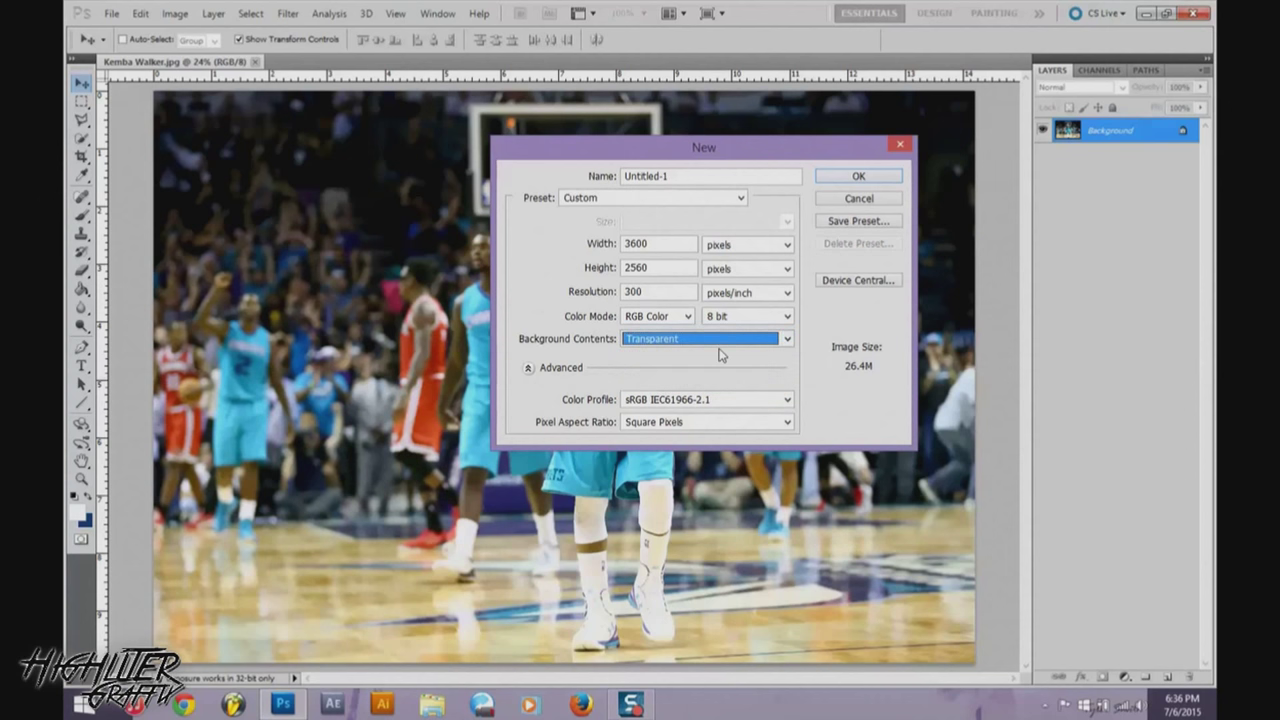
pyautogui.click(838, 180)
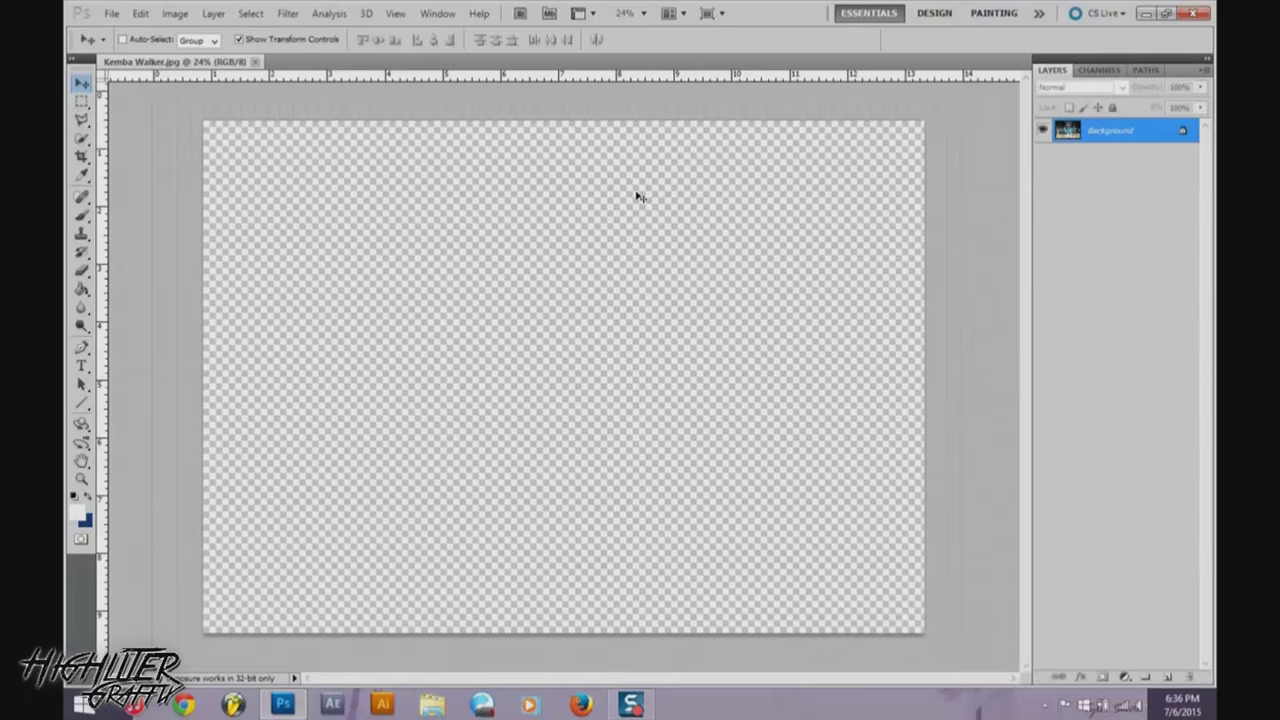
# Copy the Kemba Walker photo into the new transparent document as its own layer using the Move tool.
pyautogui.press('z')
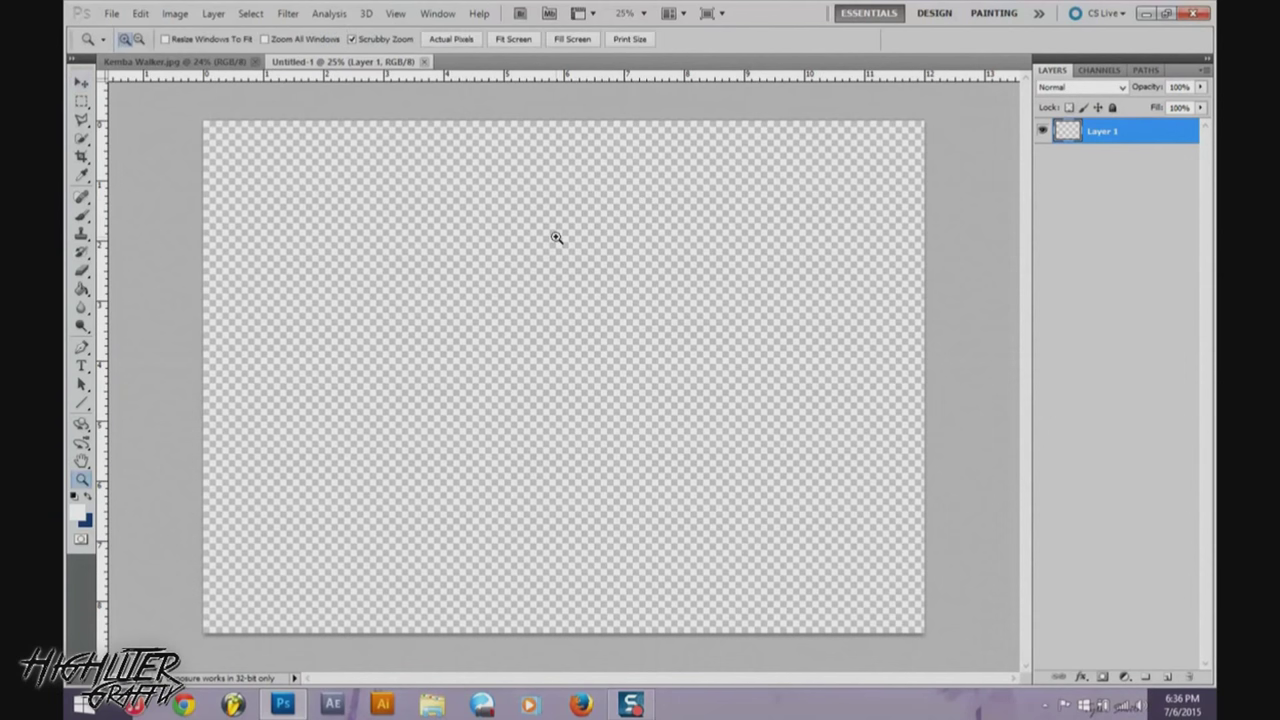
pyautogui.rightClick(556, 237)
pyautogui.click(567, 248)
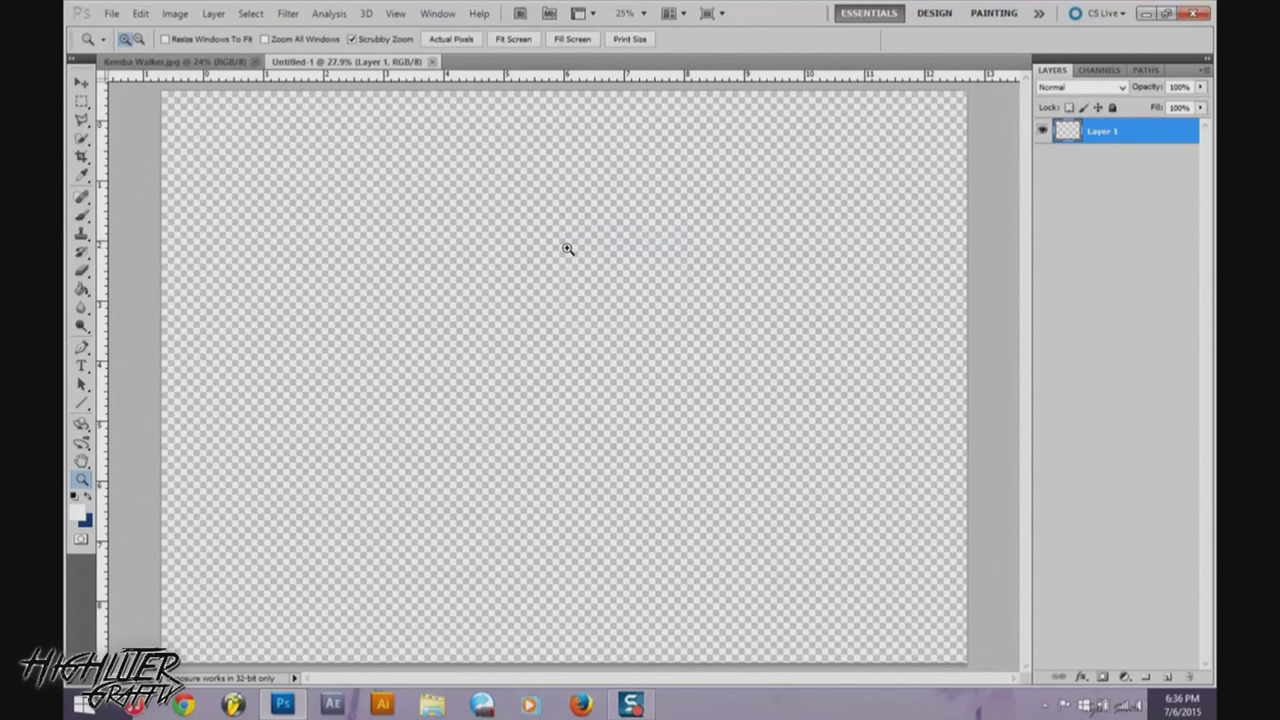
pyautogui.press('v')
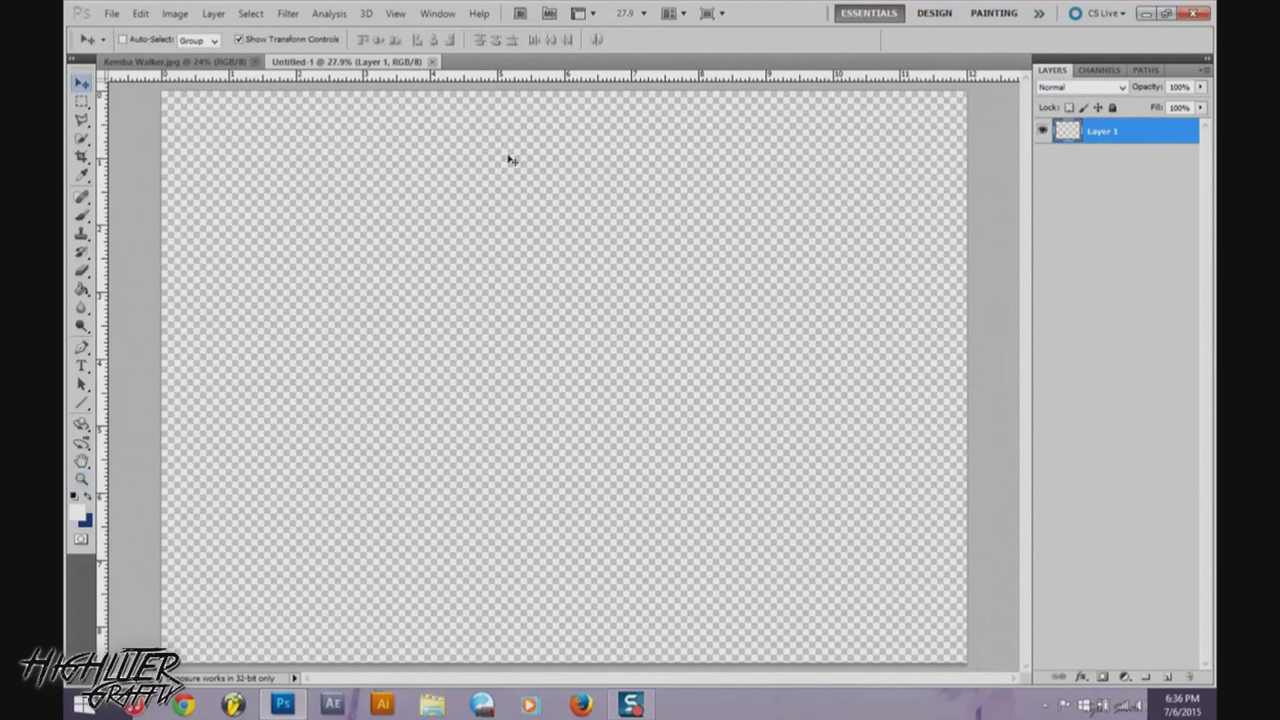
pyautogui.click(211, 63)
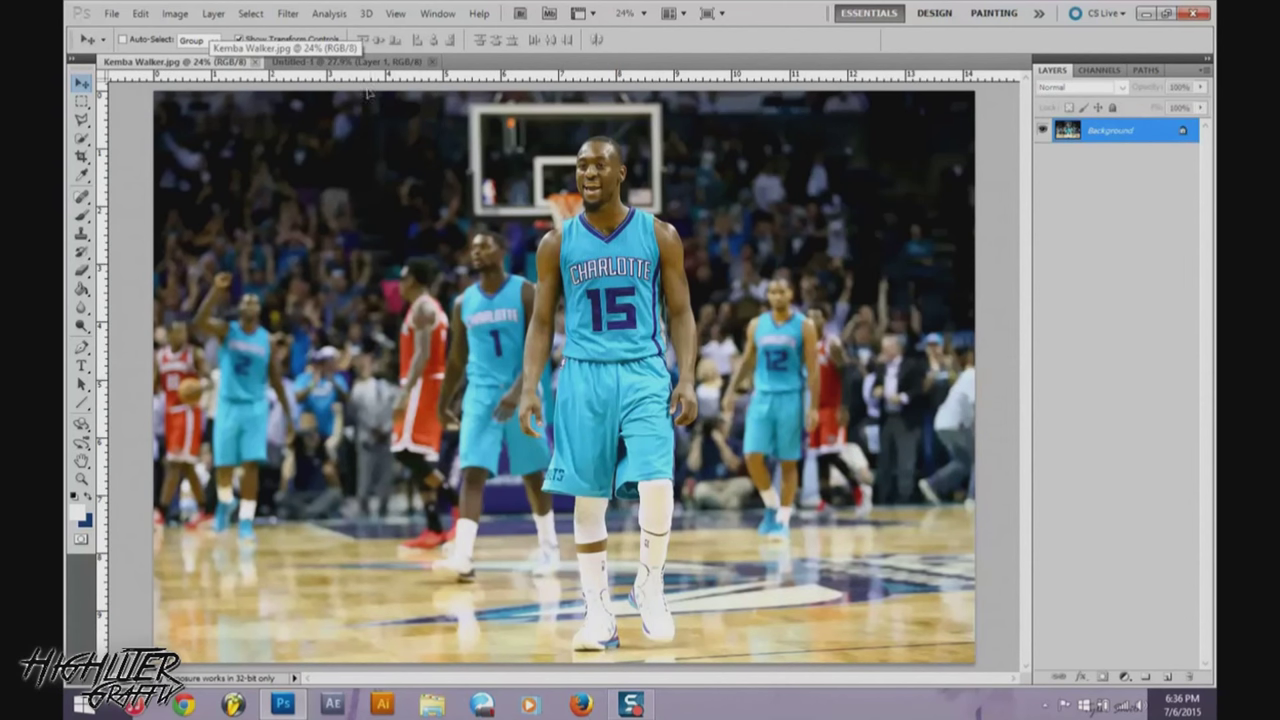
pyautogui.moveTo(366, 63); pyautogui.dragTo(440, 206)
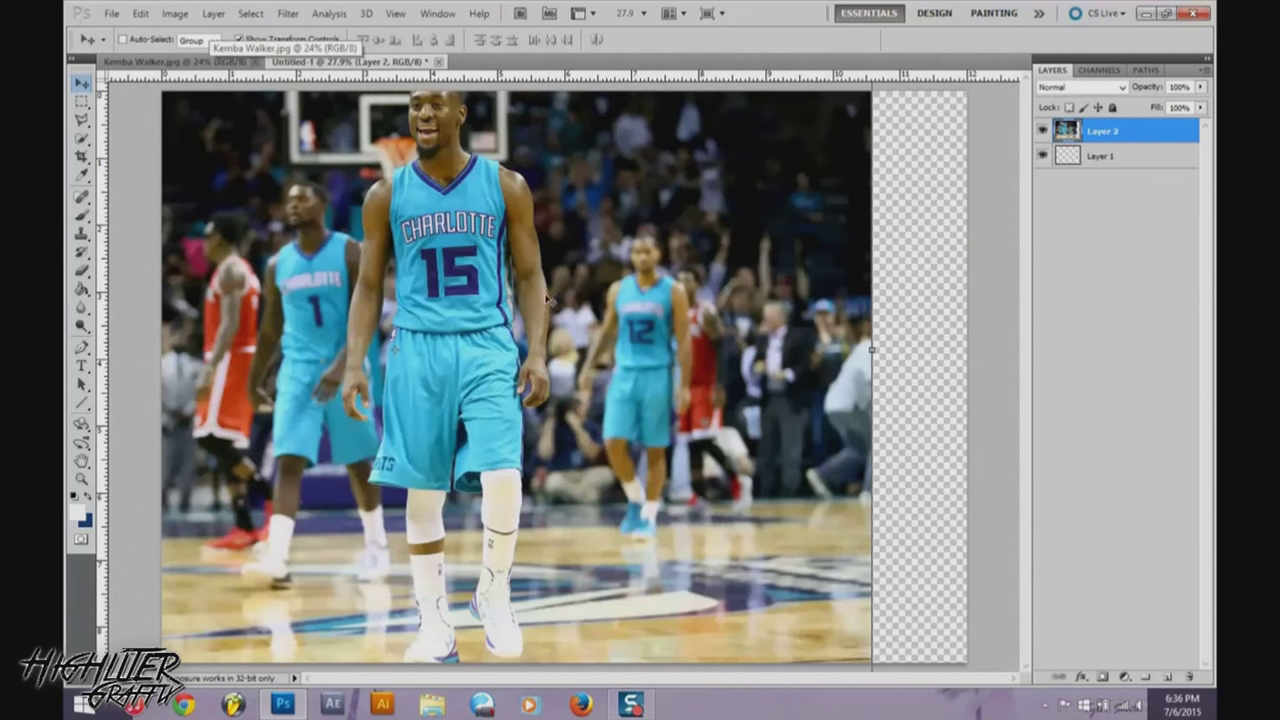
# Scale the photo layer proportionally to about 86% and position it so that it fills the whole canvas.
pyautogui.moveTo(554, 285); pyautogui.dragTo(665, 310)
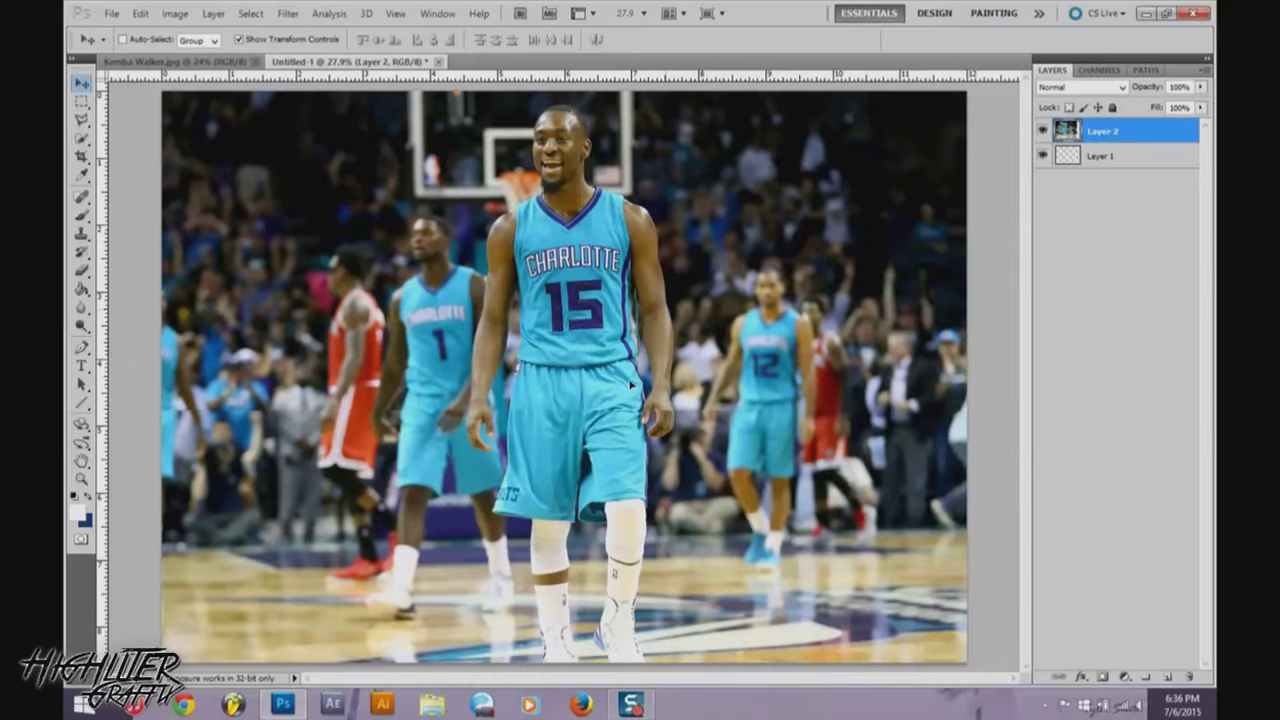
pyautogui.moveTo(627, 418); pyautogui.dragTo(564, 563)
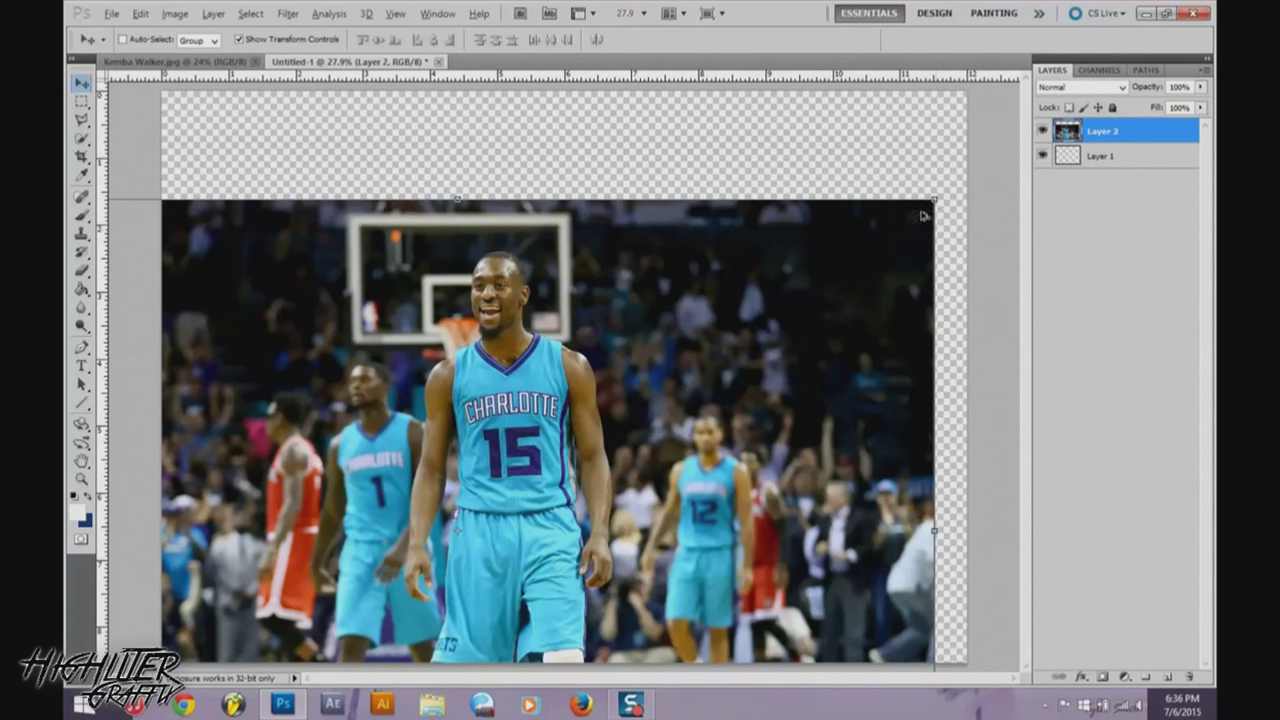
pyautogui.hotkey('ctrl', 't')
pyautogui.moveTo(934, 200); pyautogui.dragTo(670, 383)
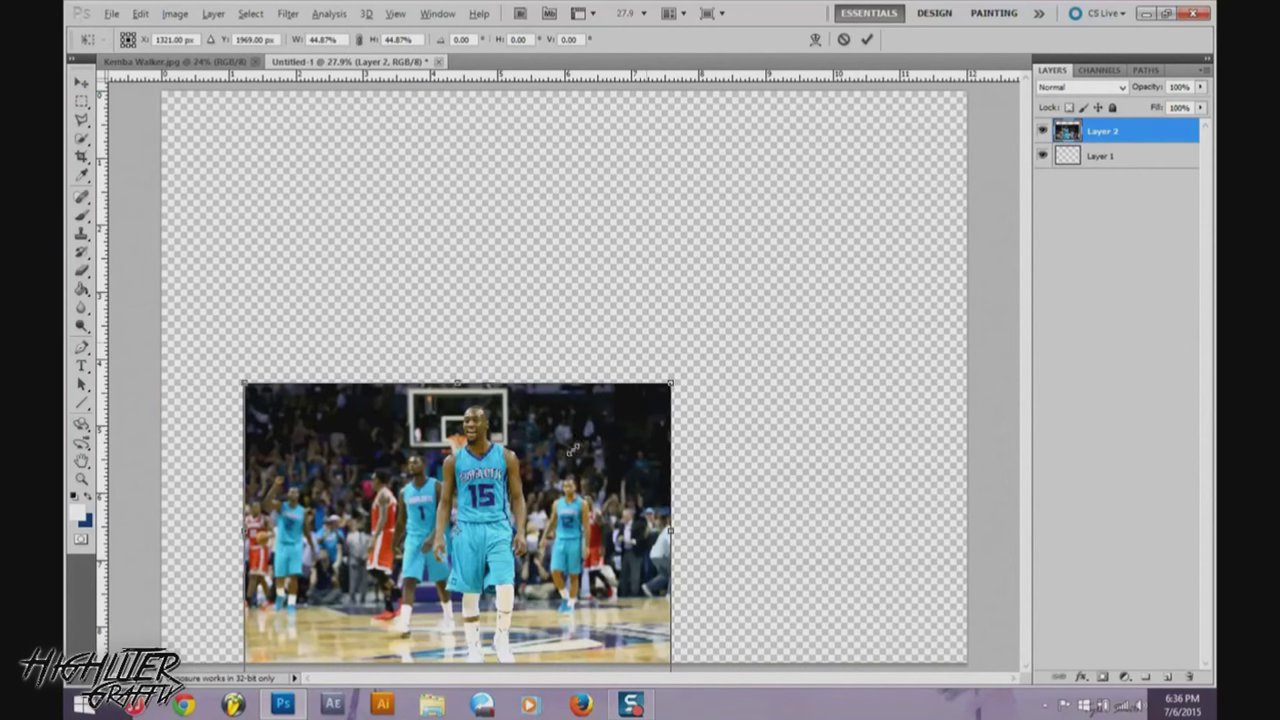
pyautogui.moveTo(500, 470); pyautogui.dragTo(424, 196)
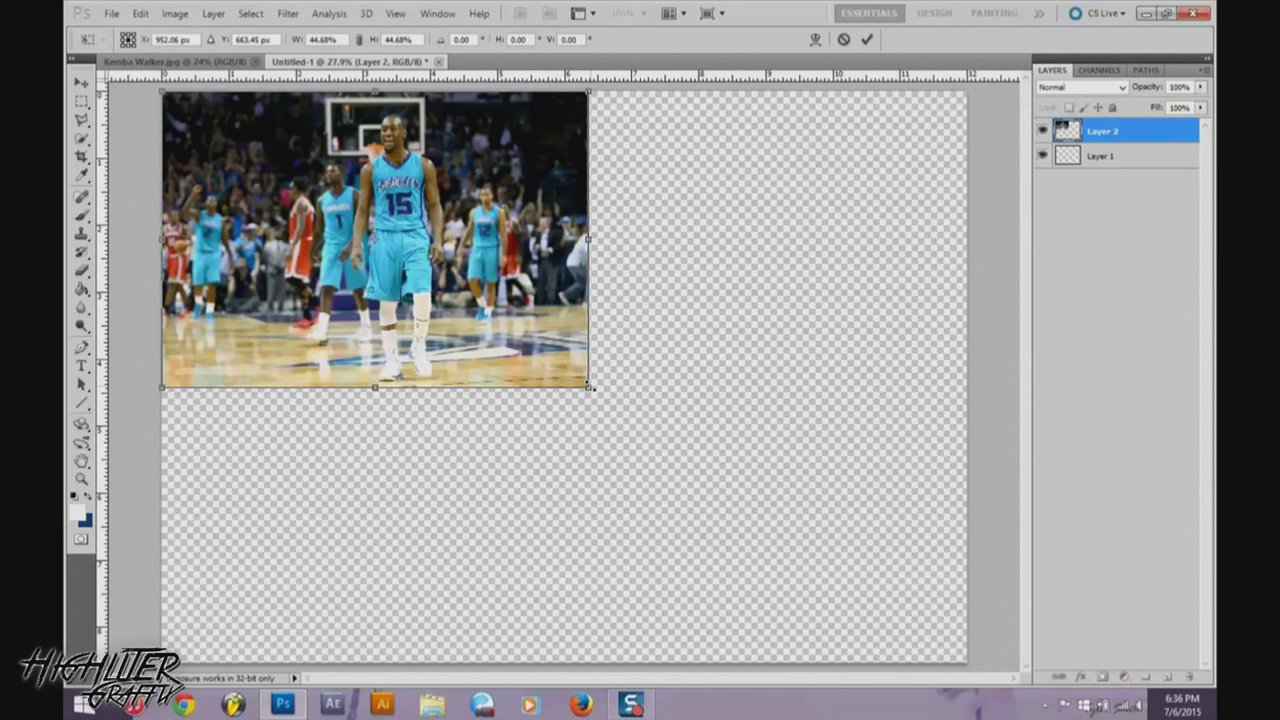
pyautogui.moveTo(588, 388); pyautogui.dragTo(986, 671)
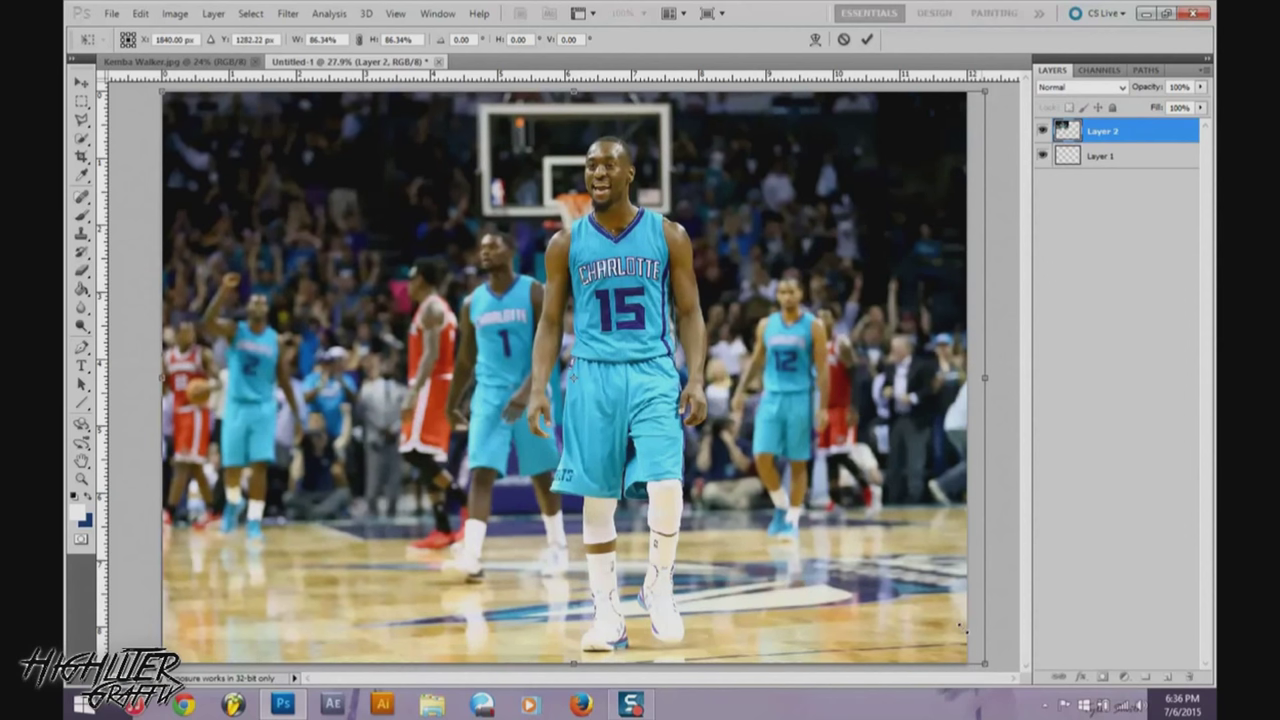
pyautogui.press('Return')
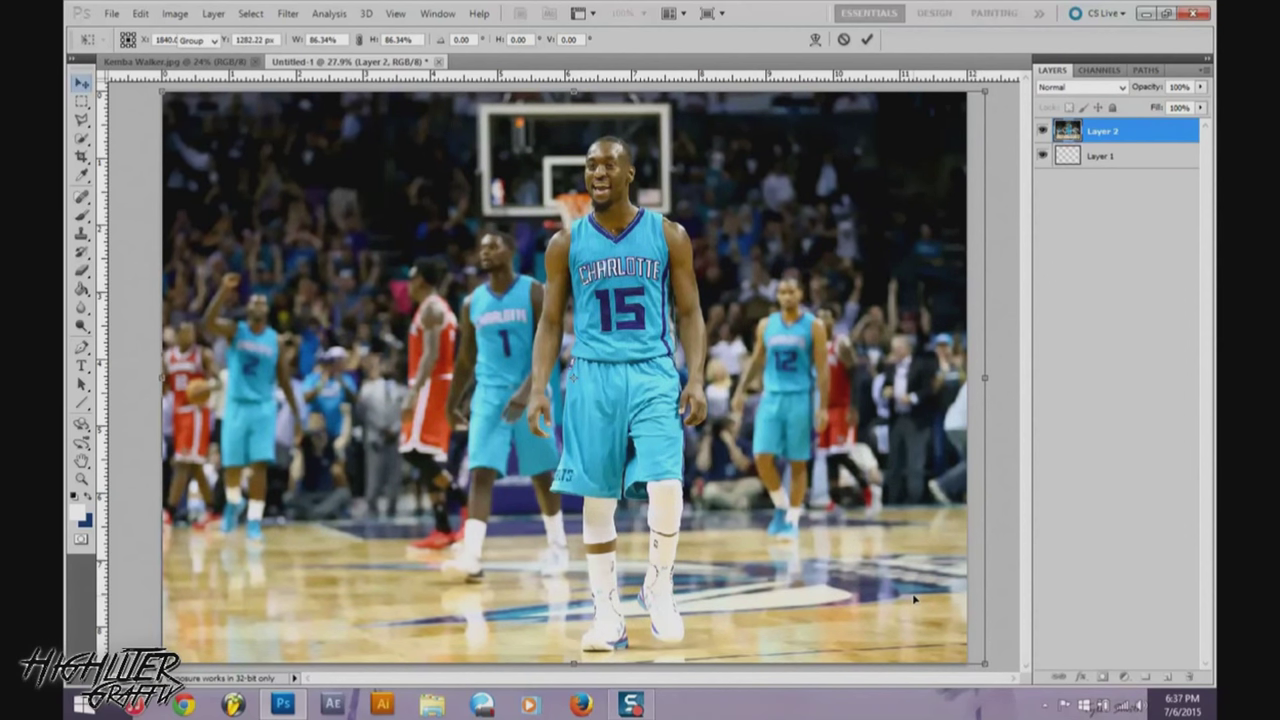
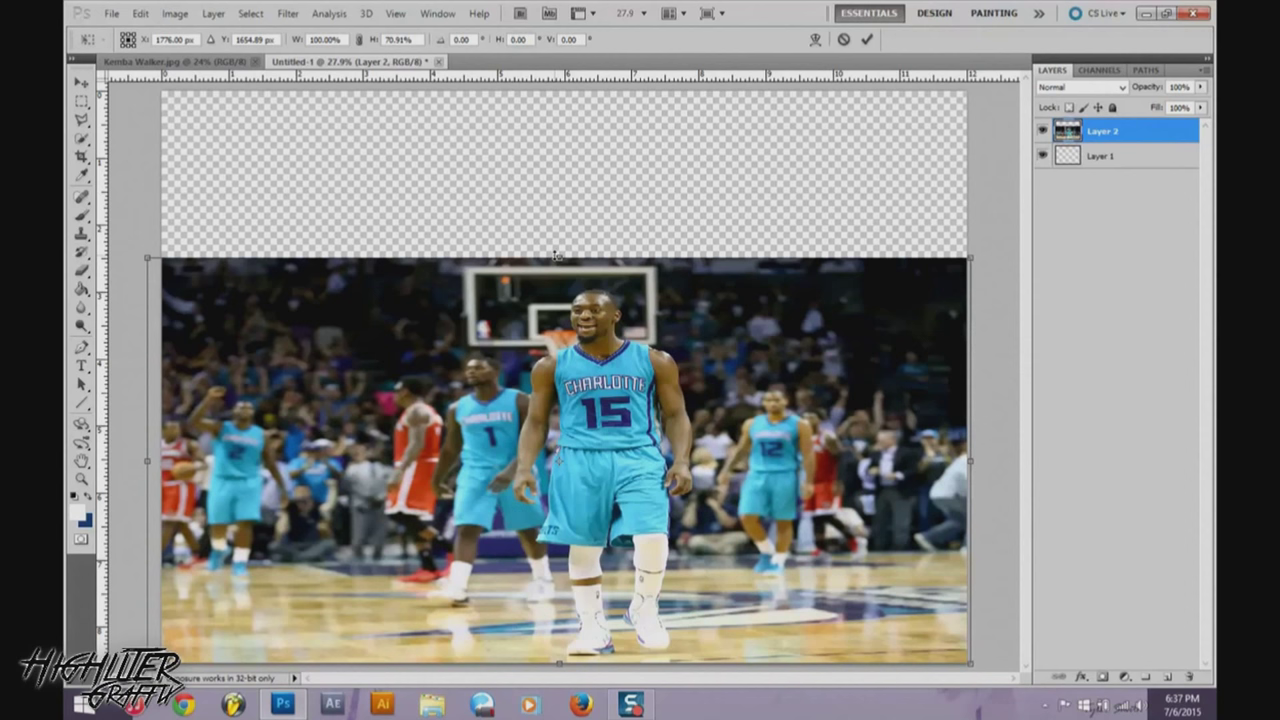
# Squash the photo to 70.91% height and try extending the dark crowd into the empty area above with the Clone Stamp.
pyautogui.press('Return')
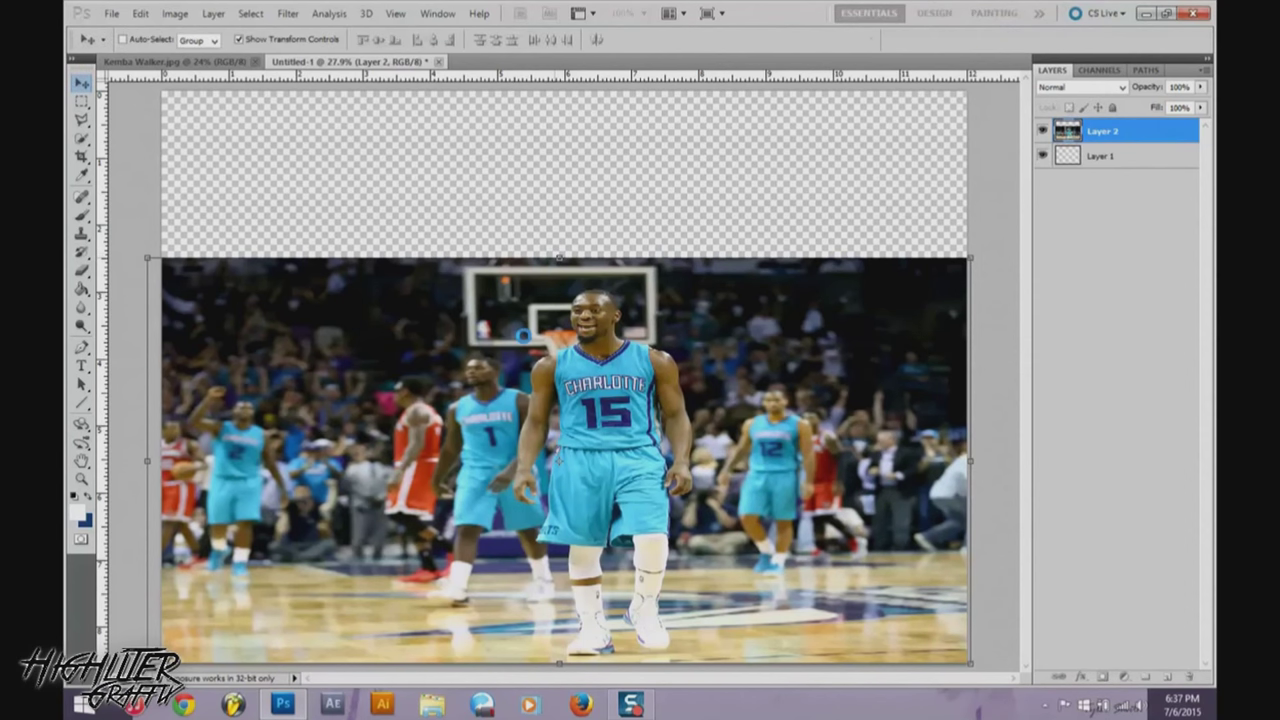
pyautogui.press('s')
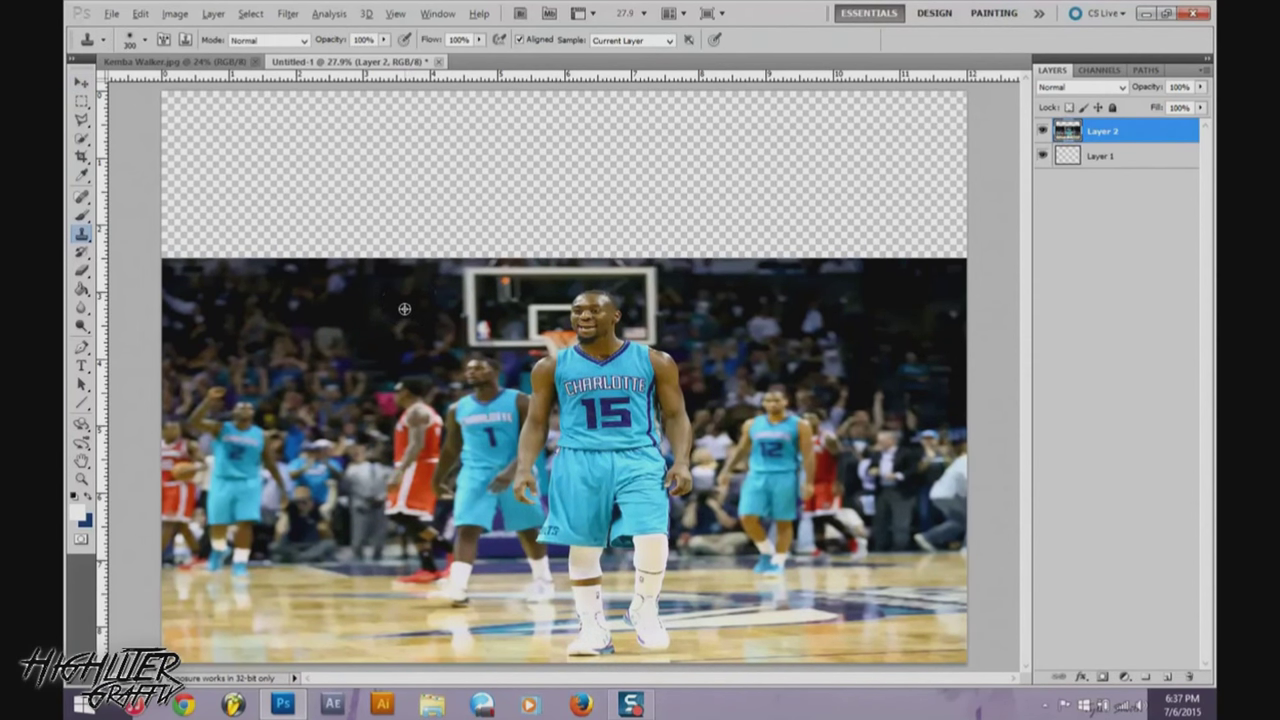
pyautogui.press('alt')
pyautogui.press('s')
pyautogui.click(388, 342)
pyautogui.press('alt')
pyautogui.keyDown('alt'); pyautogui.click(389, 316); pyautogui.keyUp('alt')
pyautogui.moveTo(274, 271)
pyautogui.mouseDown()
pyautogui.moveTo(315, 256)
pyautogui.moveTo(266, 257)
pyautogui.mouseUp()
pyautogui.moveTo(190, 265)
pyautogui.mouseDown()
pyautogui.moveTo(223, 253)
pyautogui.moveTo(157, 260)
pyautogui.moveTo(208, 248)
pyautogui.moveTo(417, 252)
pyautogui.moveTo(178, 231)
pyautogui.moveTo(227, 231)
pyautogui.mouseUp()
pyautogui.hotkey('ctrl', 'z')
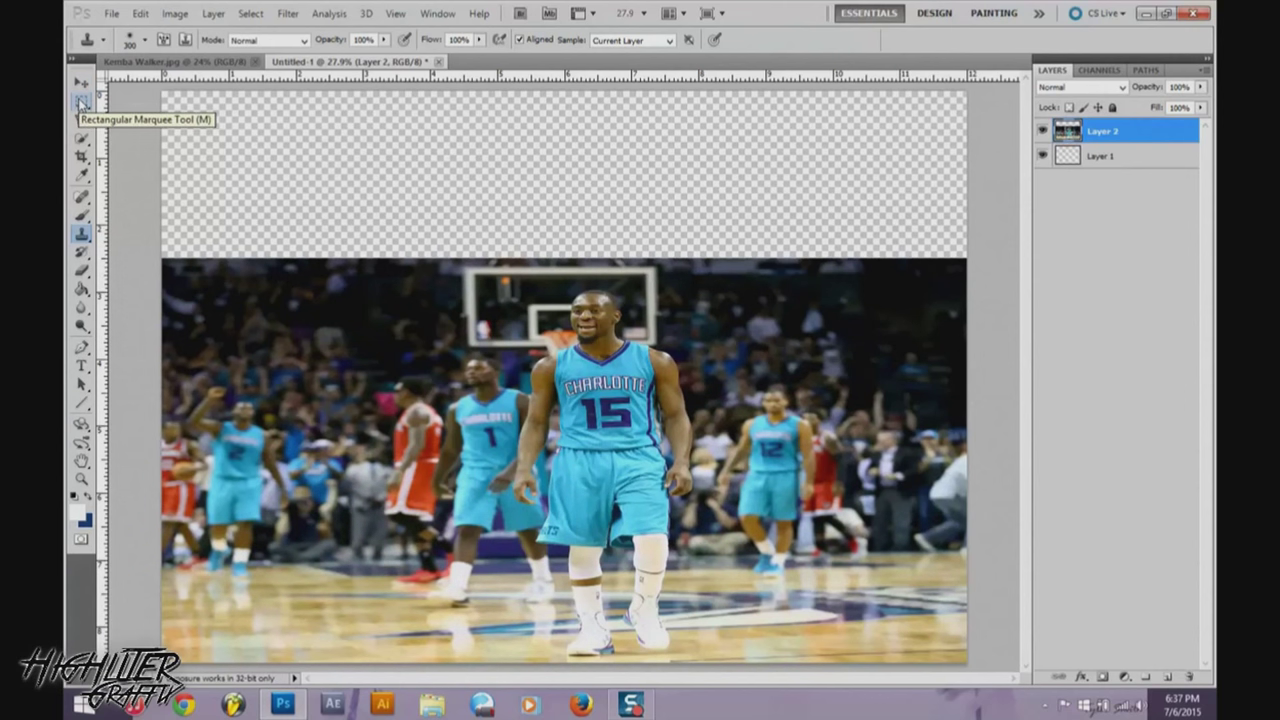
# Fill a rectangular selection spanning the crowd's left part and the empty canvas above it using Content-Aware.
pyautogui.click(81, 102)
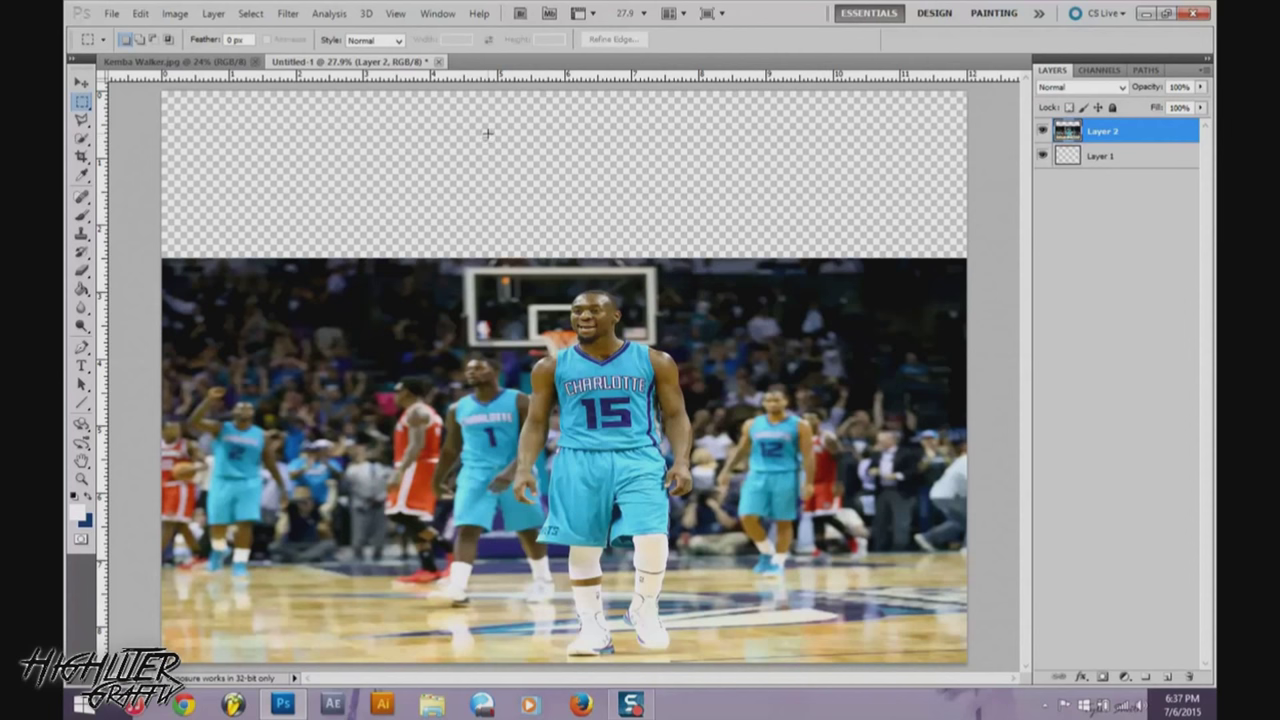
pyautogui.moveTo(386, 212); pyautogui.dragTo(112, 516)
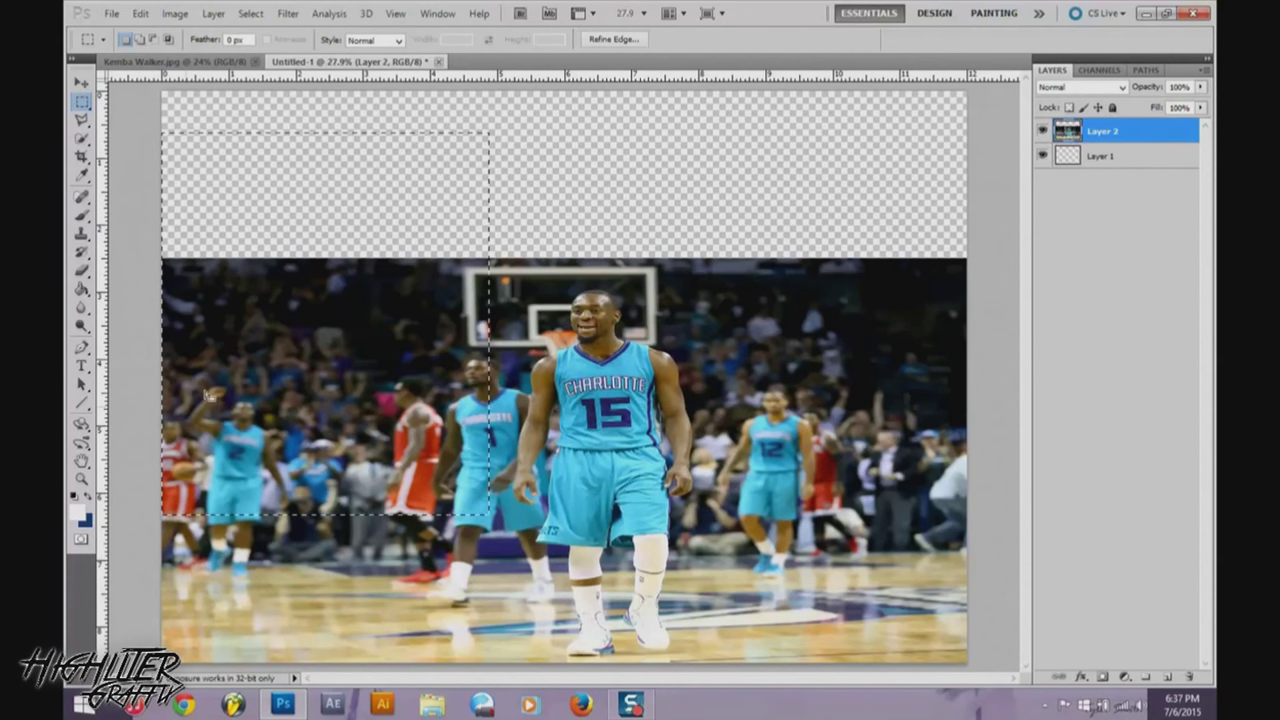
pyautogui.rightClick(297, 294)
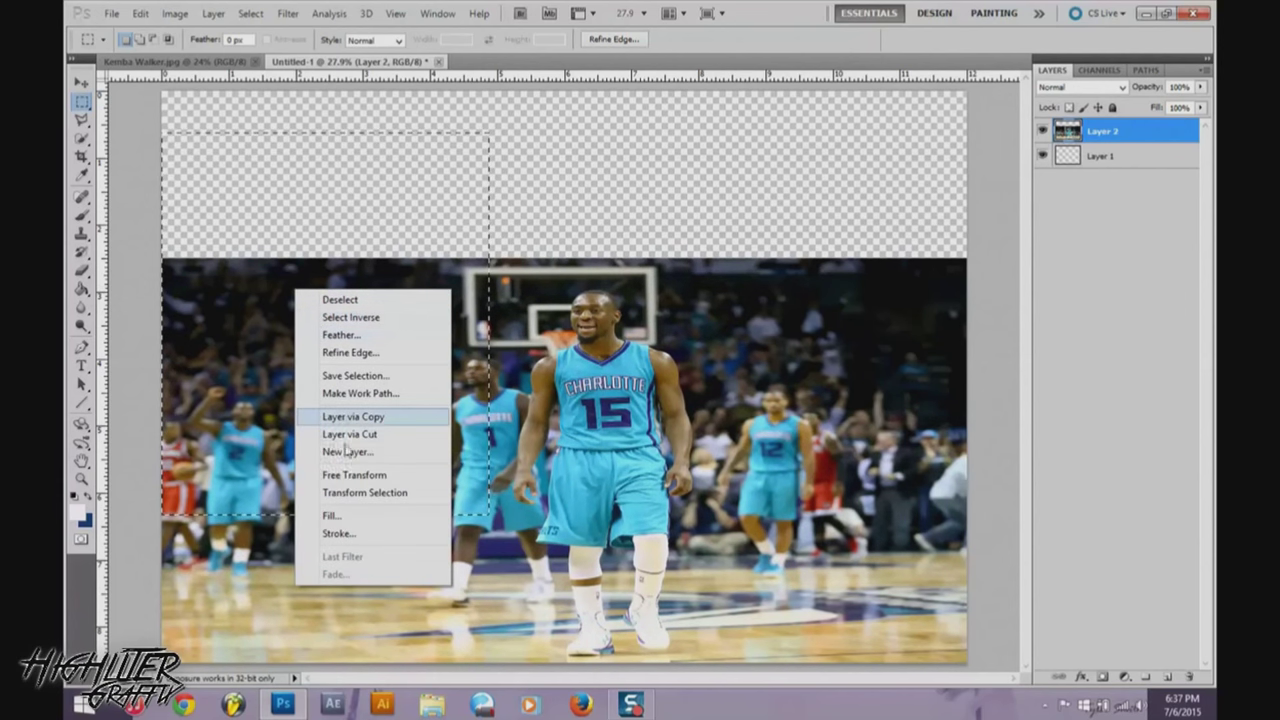
pyautogui.click(338, 514)
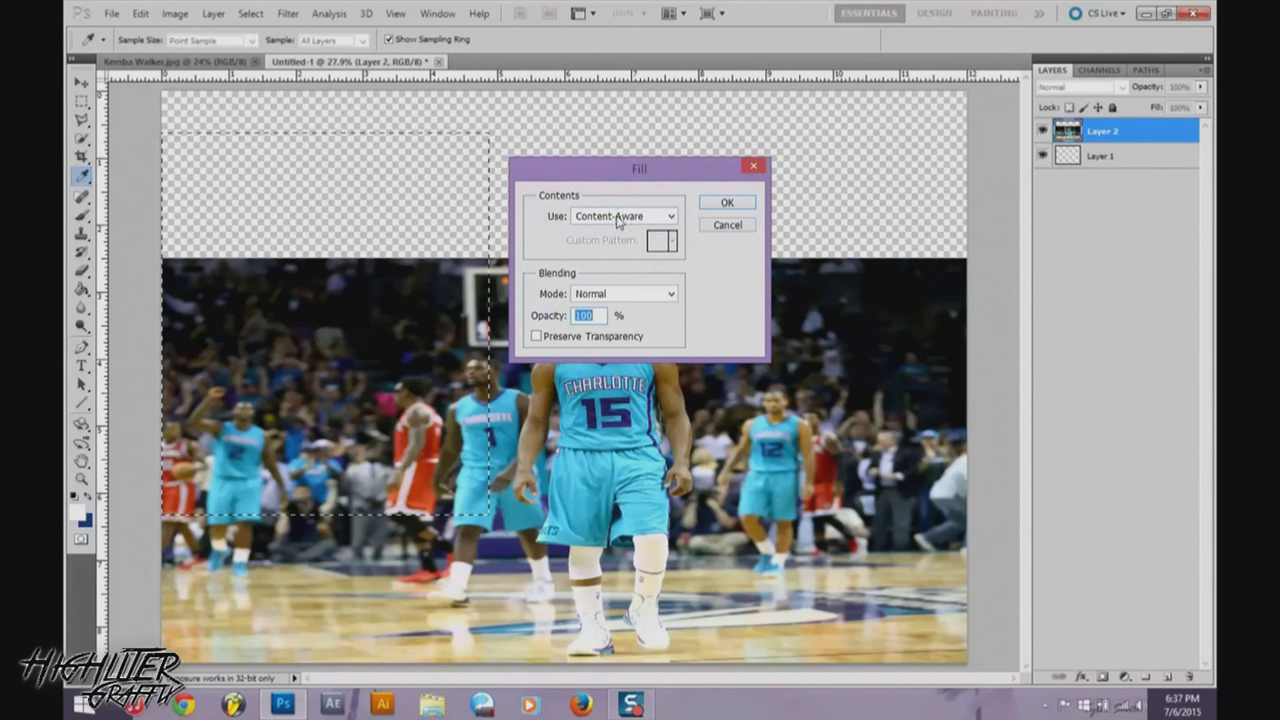
pyautogui.click(671, 217)
pyautogui.click(623, 285)
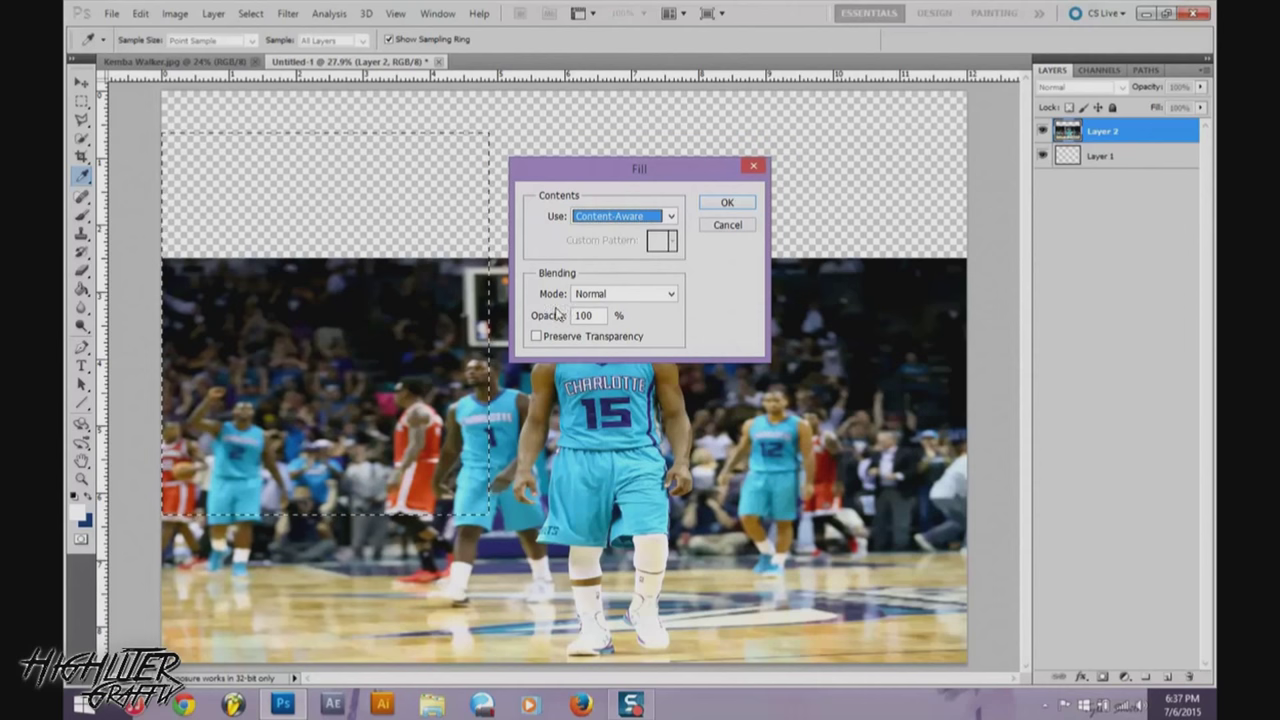
pyautogui.click(714, 205)
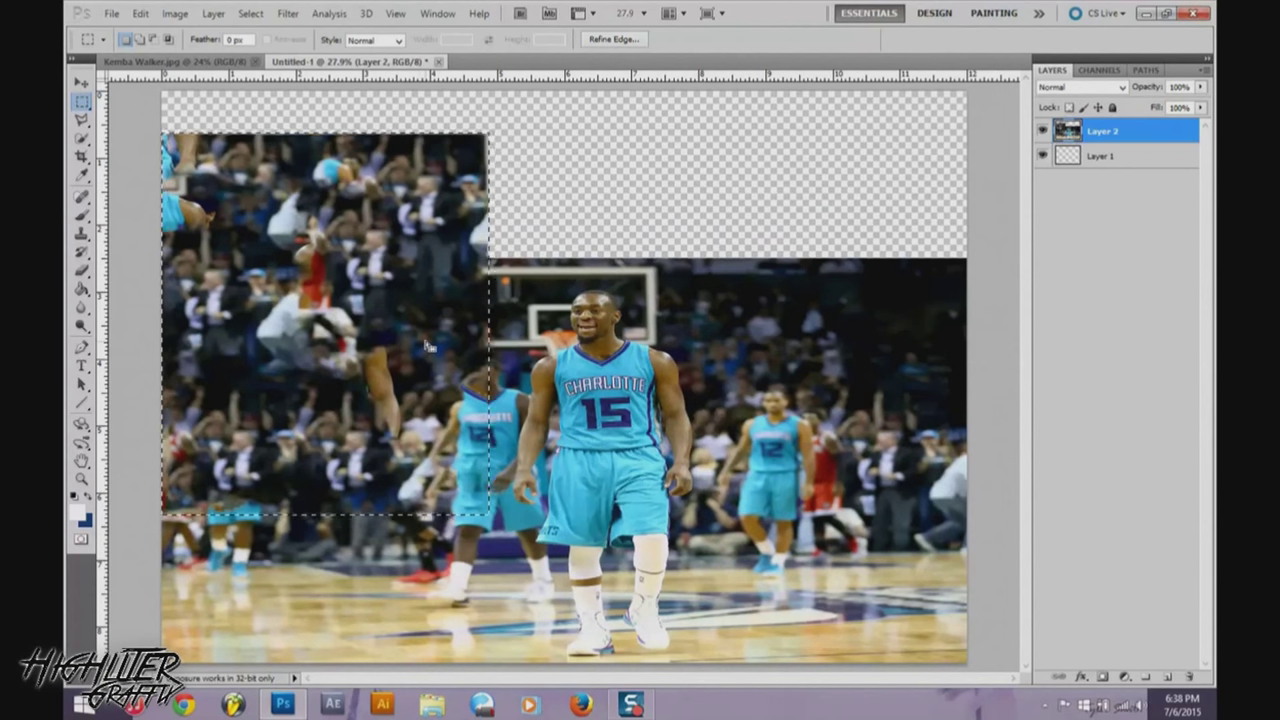
# Deselect the filled area and clone crowd texture over the stray arm and the blue body fragments at the left edge.
pyautogui.hotkey('ctrl', 'd')
pyautogui.press('s')
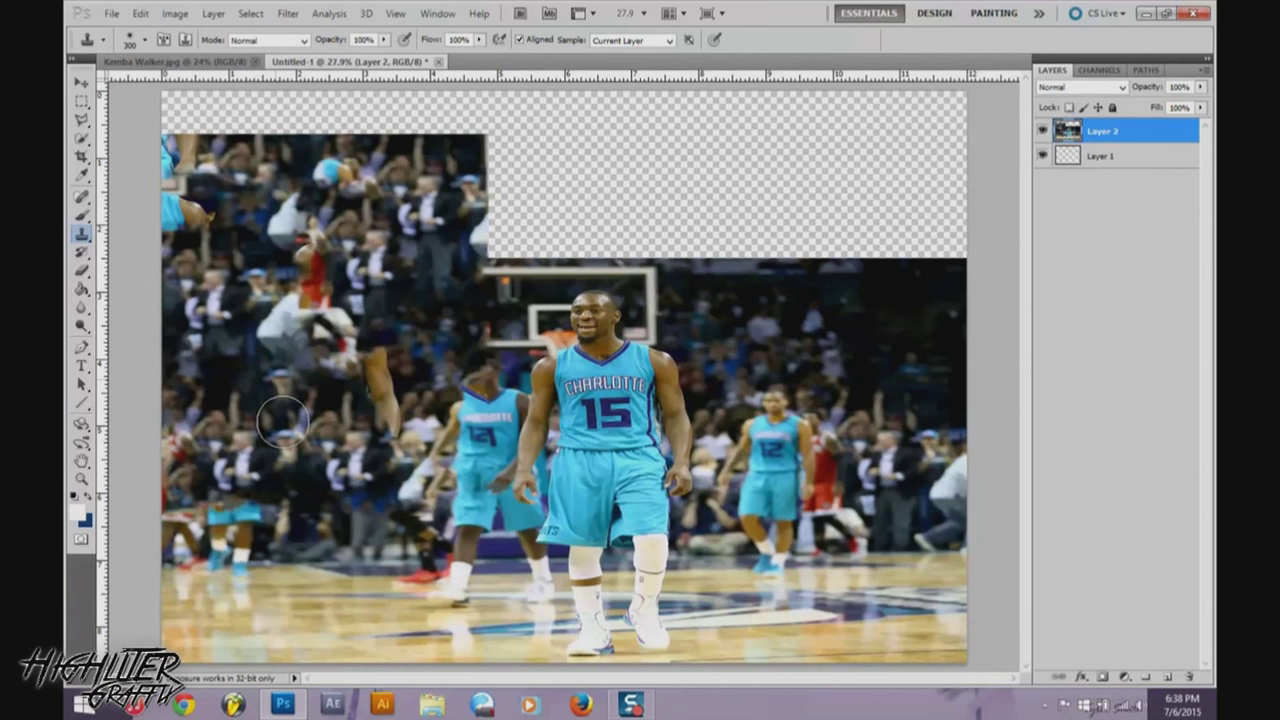
pyautogui.keyDown('alt'); pyautogui.click(372, 345); pyautogui.keyUp('alt')
pyautogui.moveTo(372, 360); pyautogui.dragTo(385, 425)
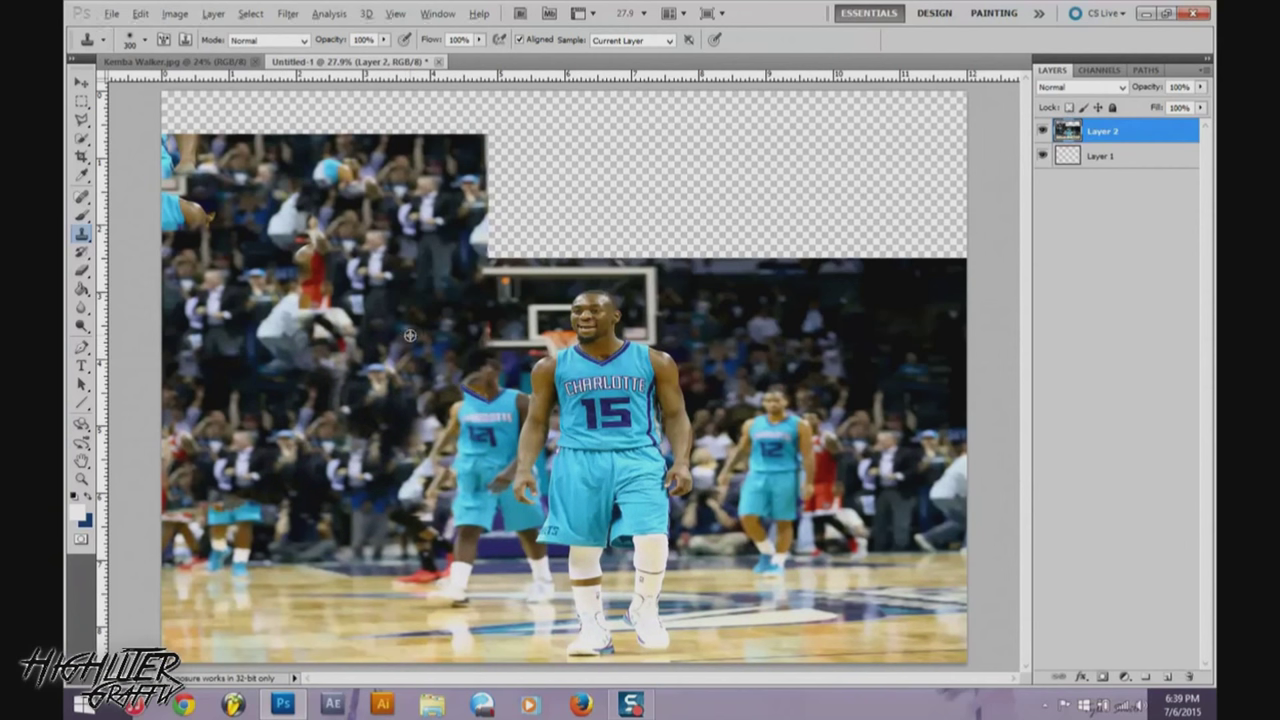
pyautogui.moveTo(195, 235); pyautogui.dragTo(182, 158)
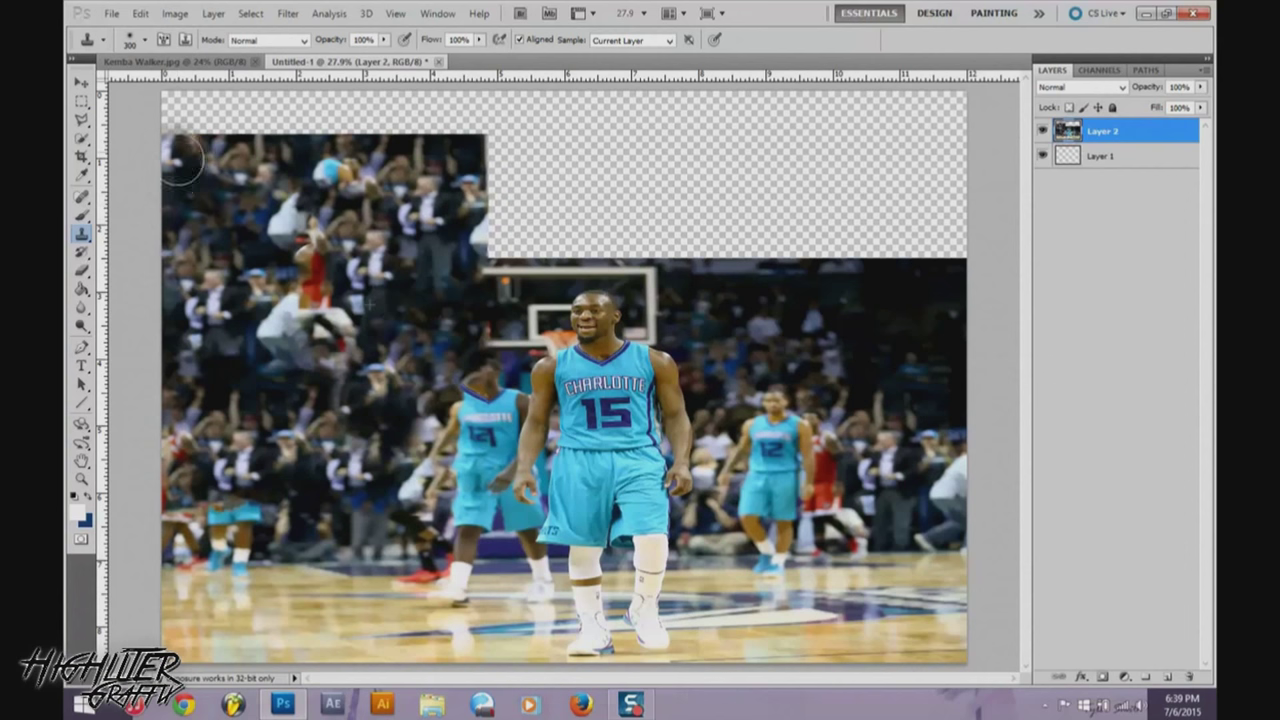
# Undo the cloning, the Content-Aware fill and the vertical squash of the photo.
pyautogui.click(90, 86)
pyautogui.hotkey('ctrl', 'alt', 'z')
pyautogui.hotkey('ctrl', 'alt', 'z')
pyautogui.hotkey('ctrl', 'alt', 'z')
pyautogui.hotkey('ctrl', 'alt', 'z')
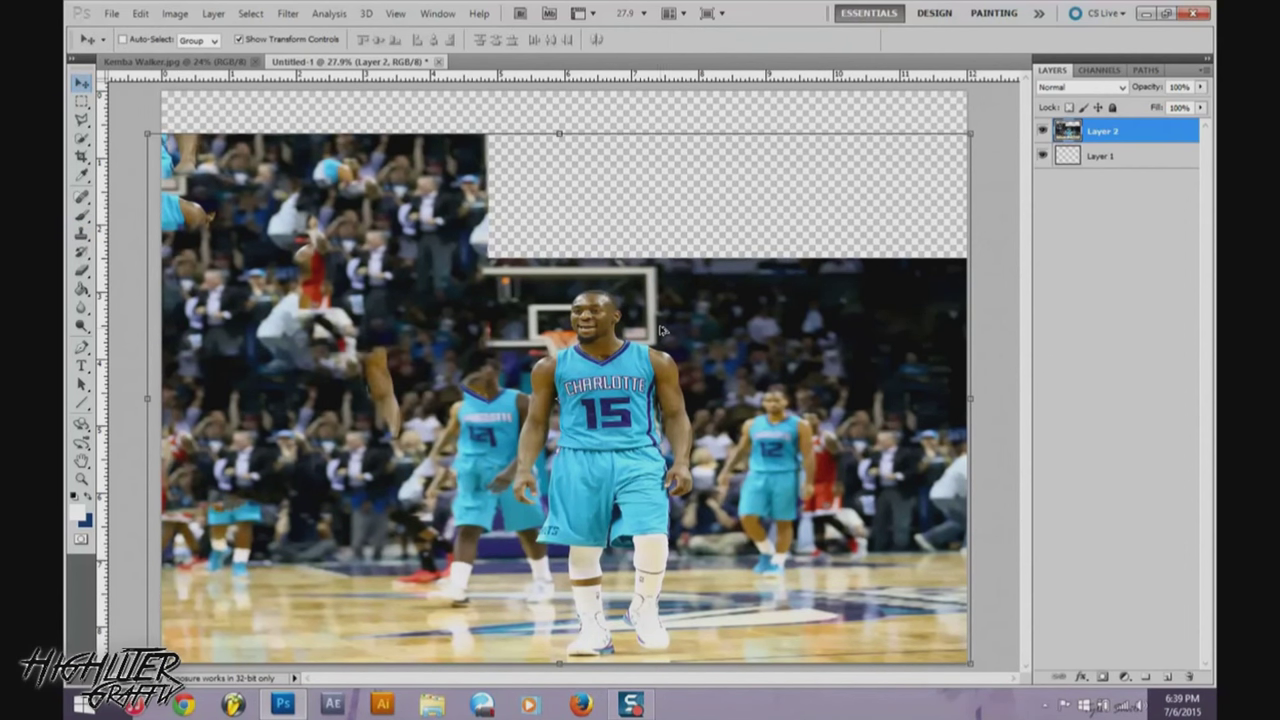
pyautogui.hotkey('ctrl', 'alt', 'z')
pyautogui.hotkey('ctrl', 'alt', 'z')
pyautogui.hotkey('ctrl', 'alt', 'z')
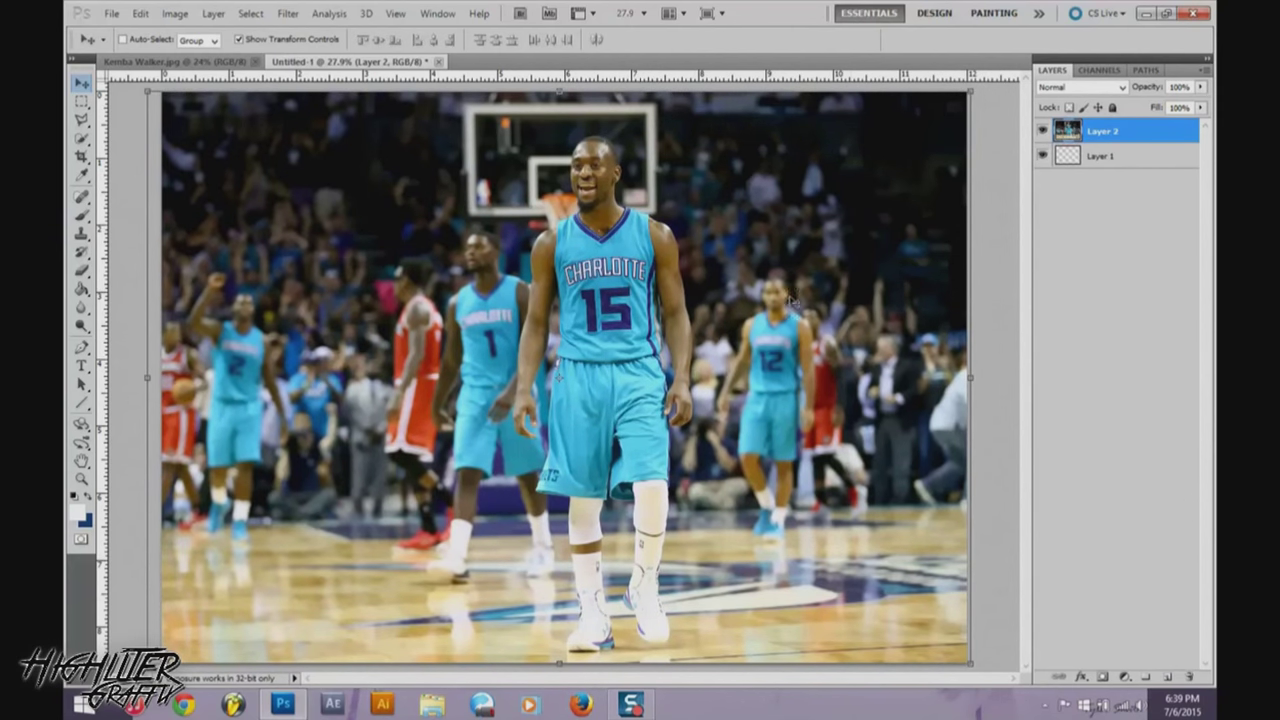